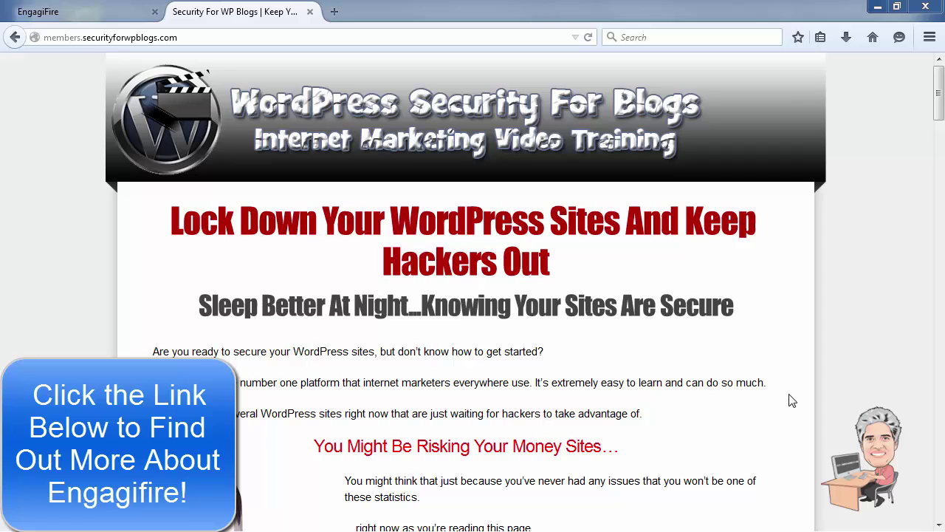
Switch to EngagiFire, create a new campaign and choose the CountDown Orange Style template for its popup
left_click(66, 14)
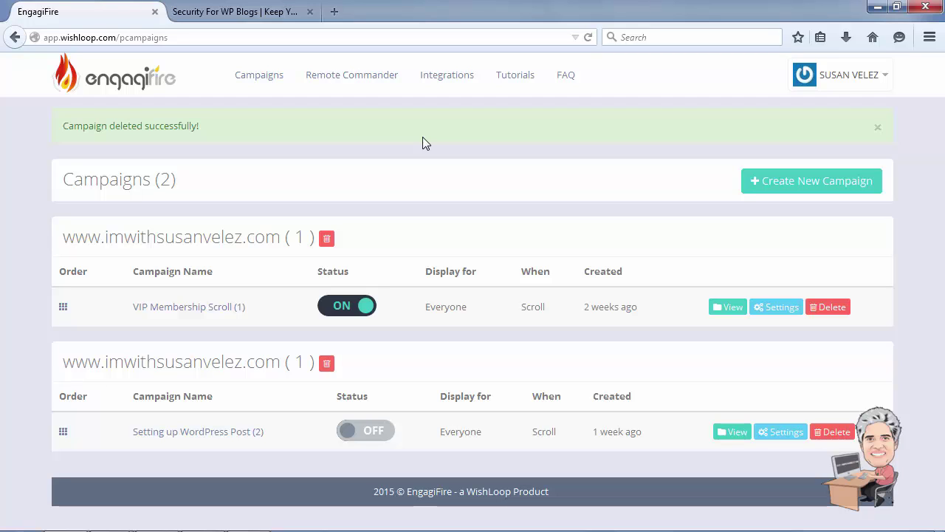
left_click(804, 190)
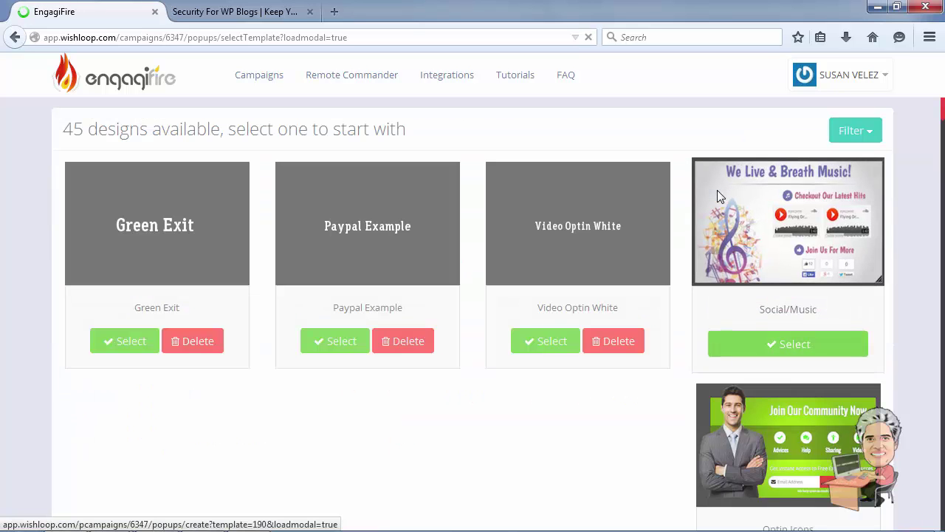
scroll(911, 342, "down", 3)
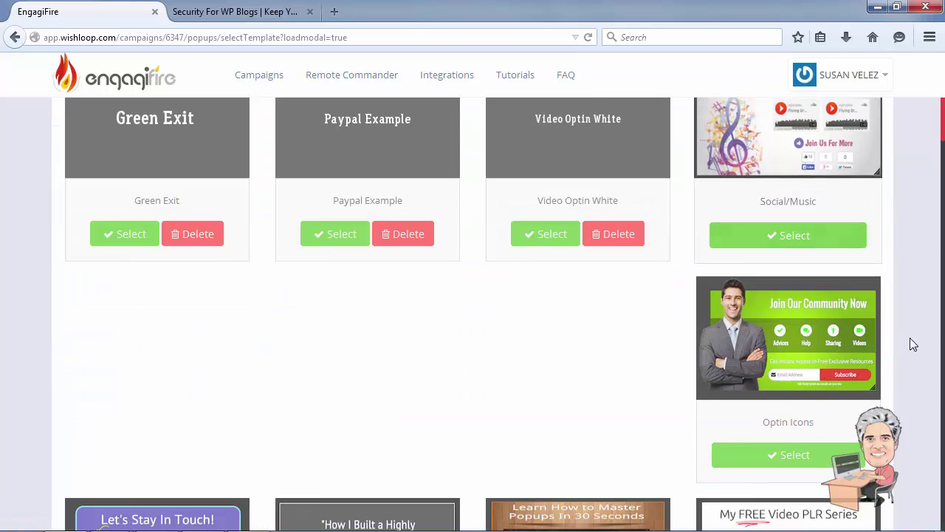
scroll(916, 354, "down", 2)
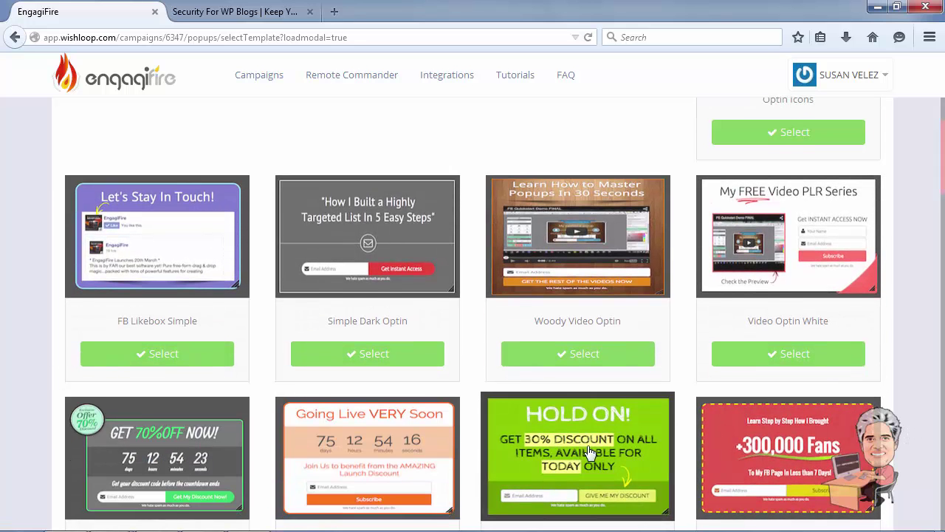
scroll(914, 399, "down", 3)
scroll(915, 401, "down", 1)
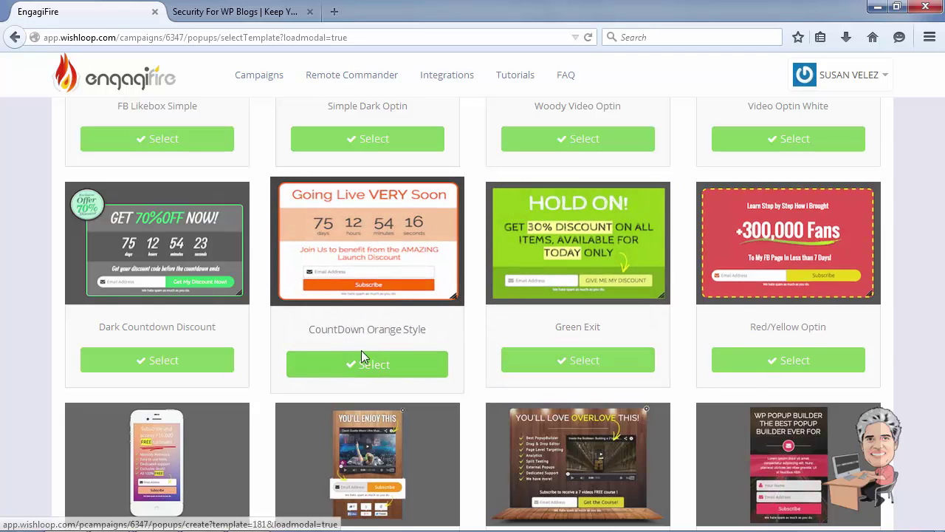
left_click(382, 369)
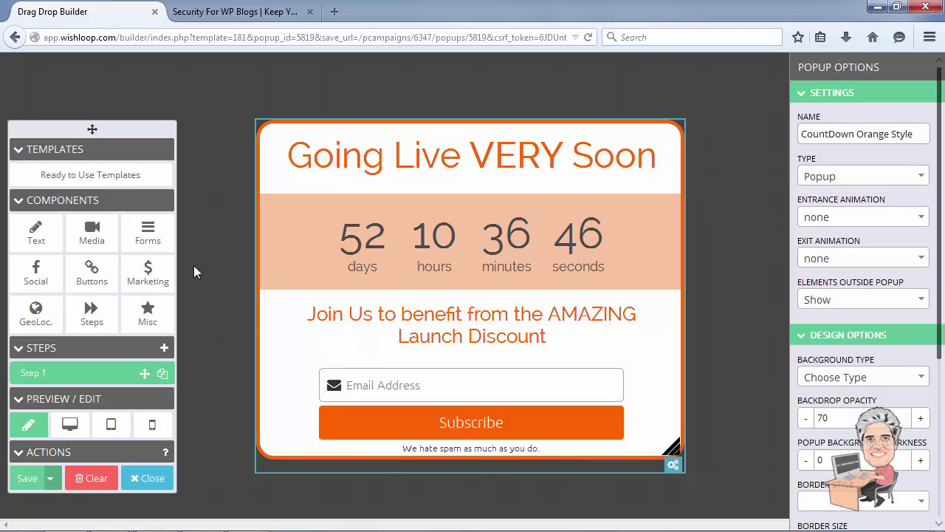
Replace the popup's design with the ready-to-use Dark Video Optin template
left_click(117, 185)
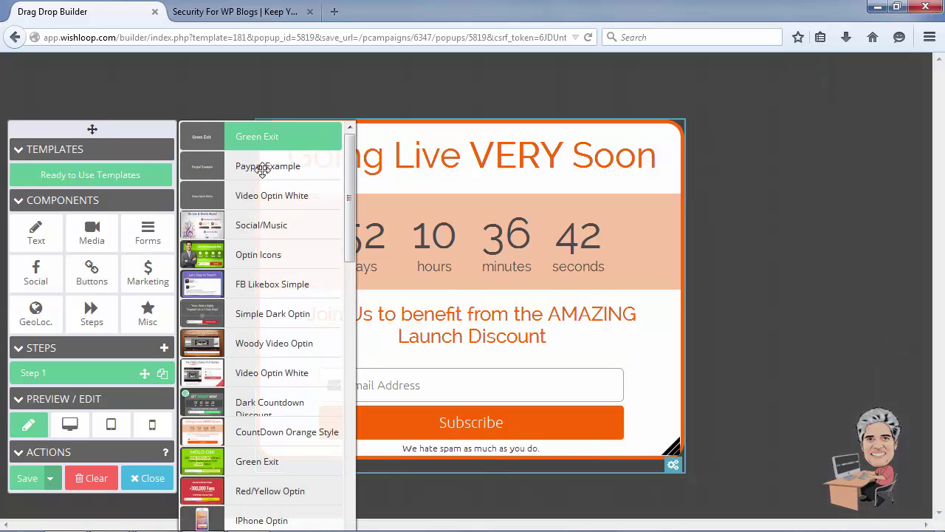
scroll(266, 353, "down", 10)
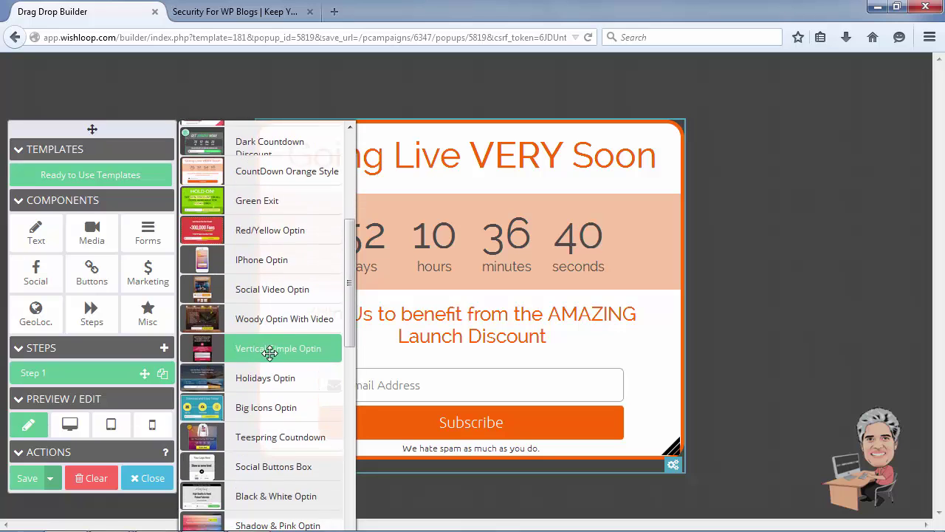
scroll(267, 349, "down", 3)
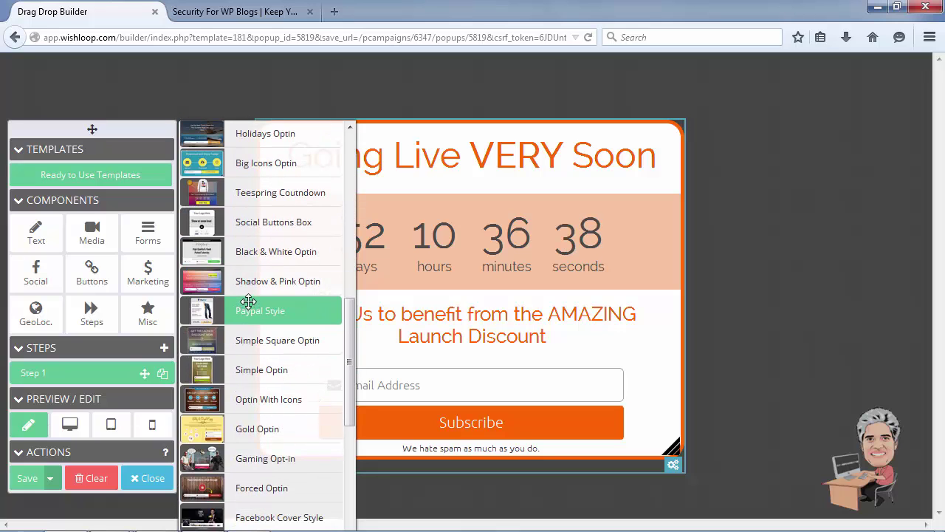
scroll(267, 403, "down", 2)
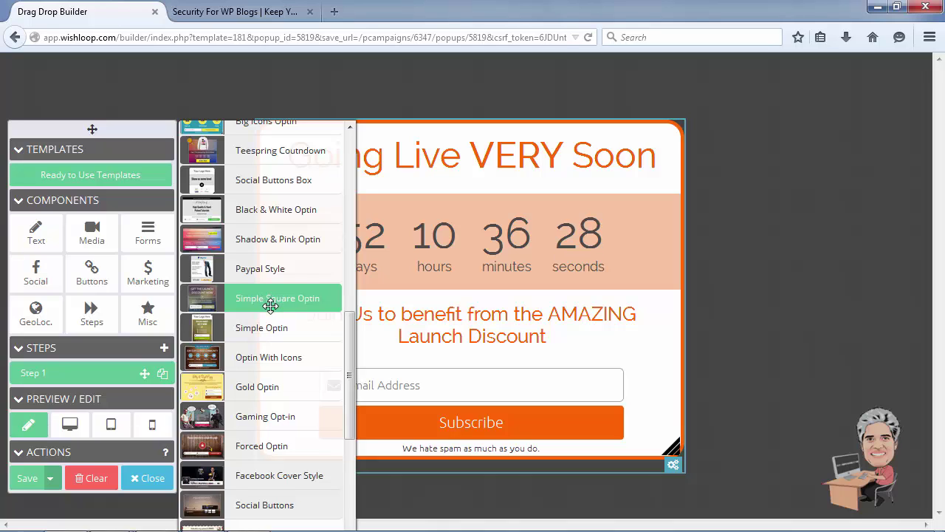
scroll(272, 428, "down", 2)
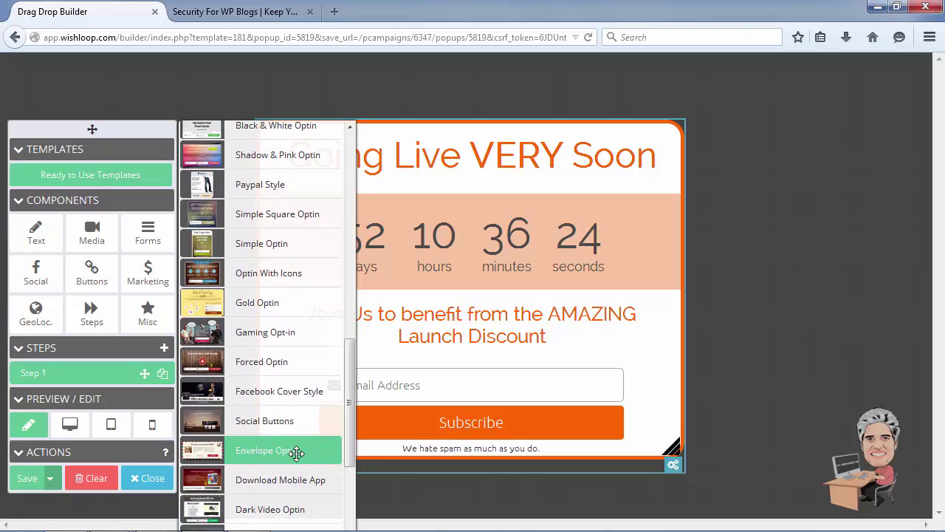
scroll(296, 452, "down", 1)
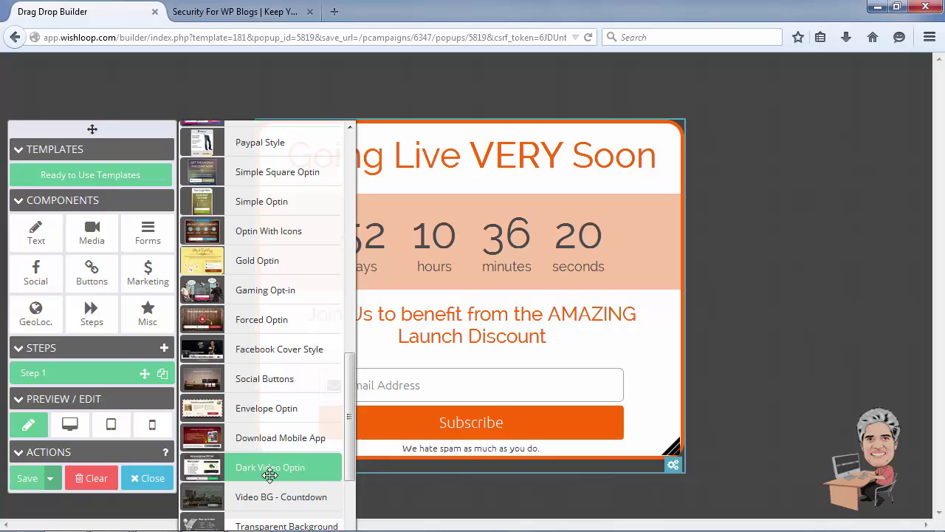
scroll(266, 438, "down", 1)
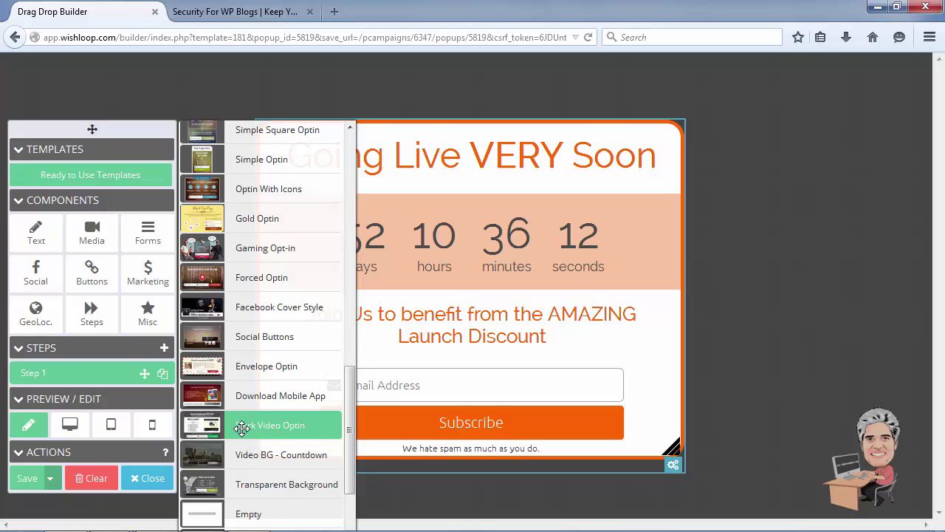
left_click_drag(242, 428, 461, 248)
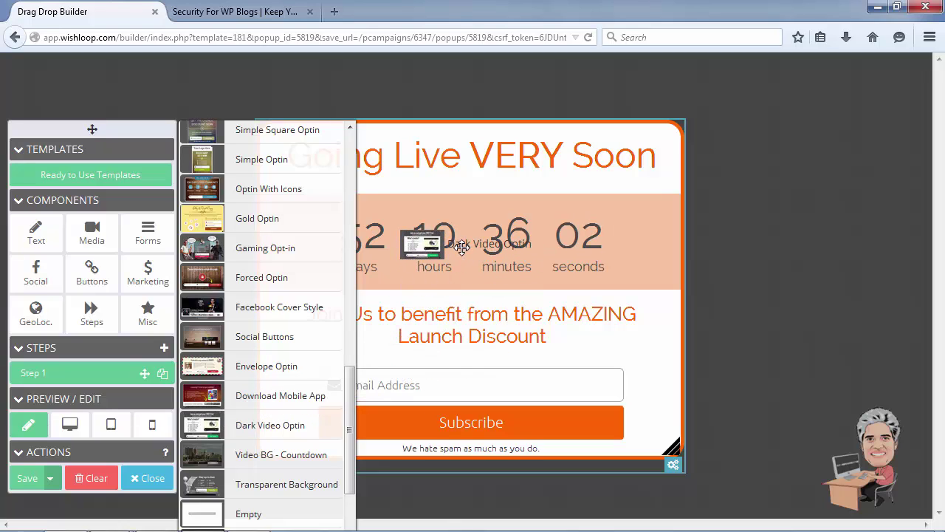
left_click_drag(461, 248, 462, 248)
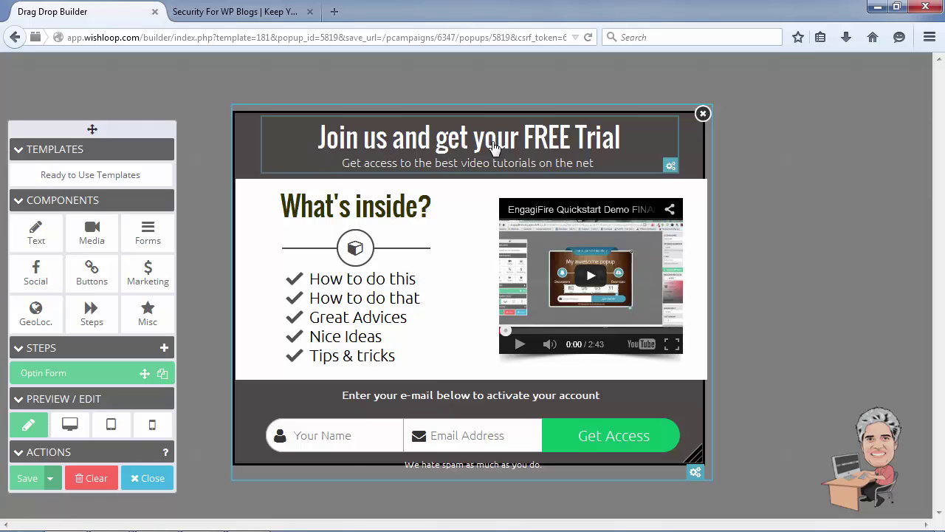
Replace the popup's main headline text with "WordPress Security Videos"
left_click(521, 148)
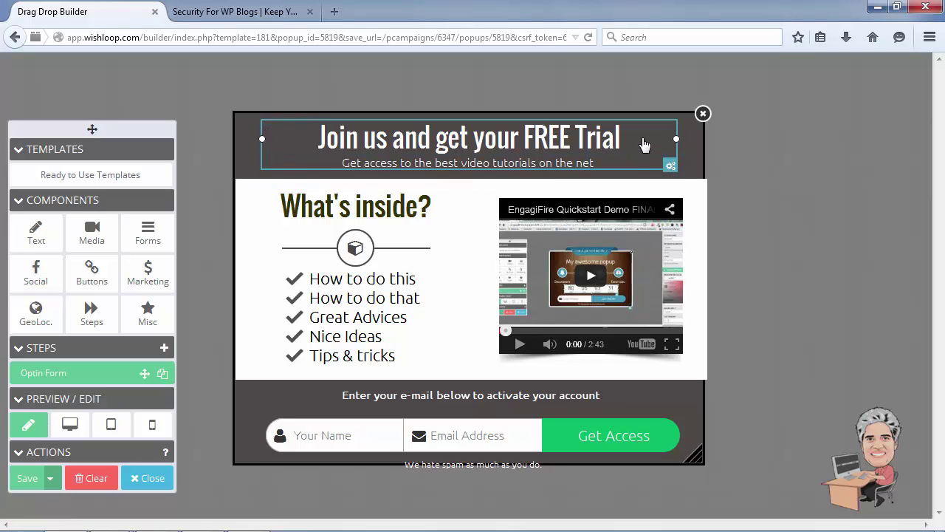
left_click(670, 167)
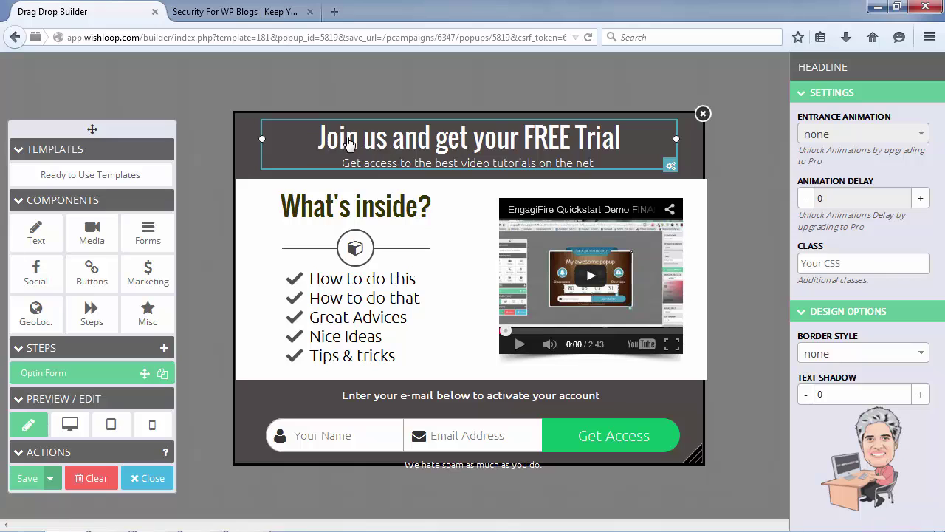
left_click(412, 146)
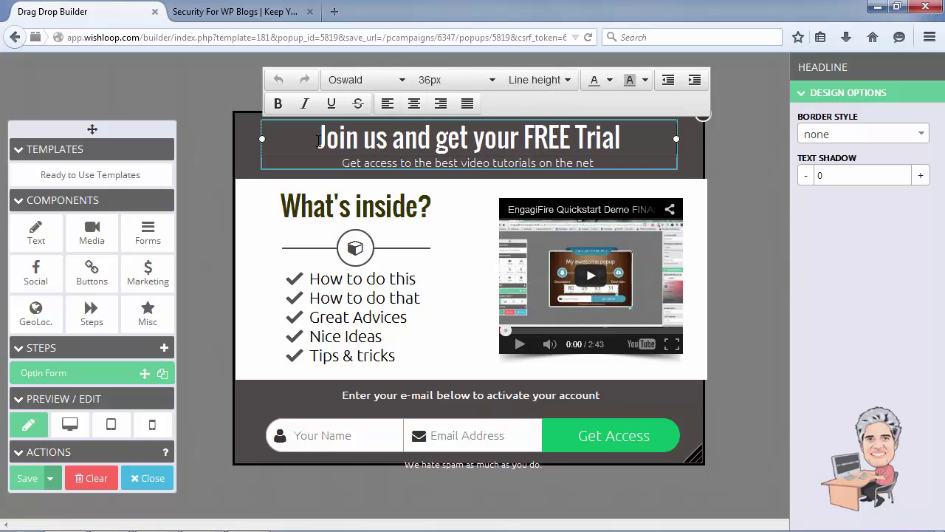
left_click_drag(318, 141, 620, 144)
type("W")
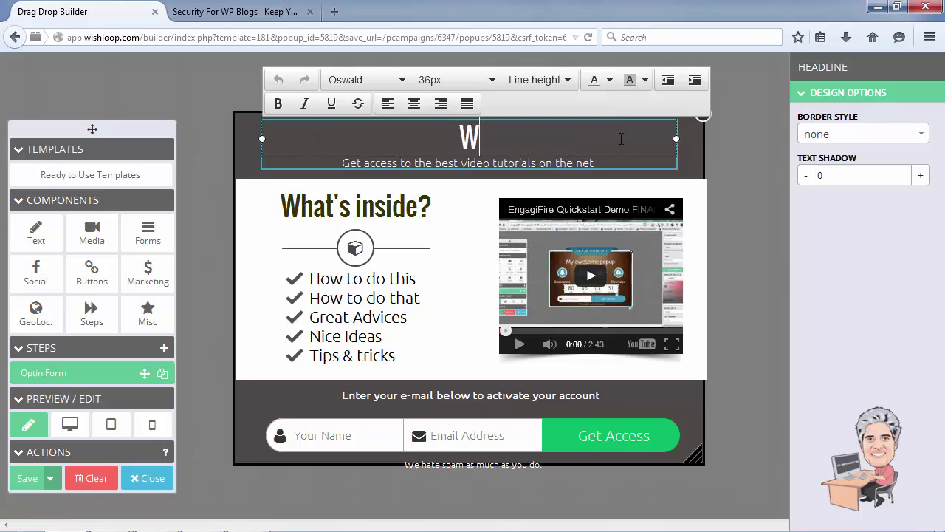
type("ordPr")
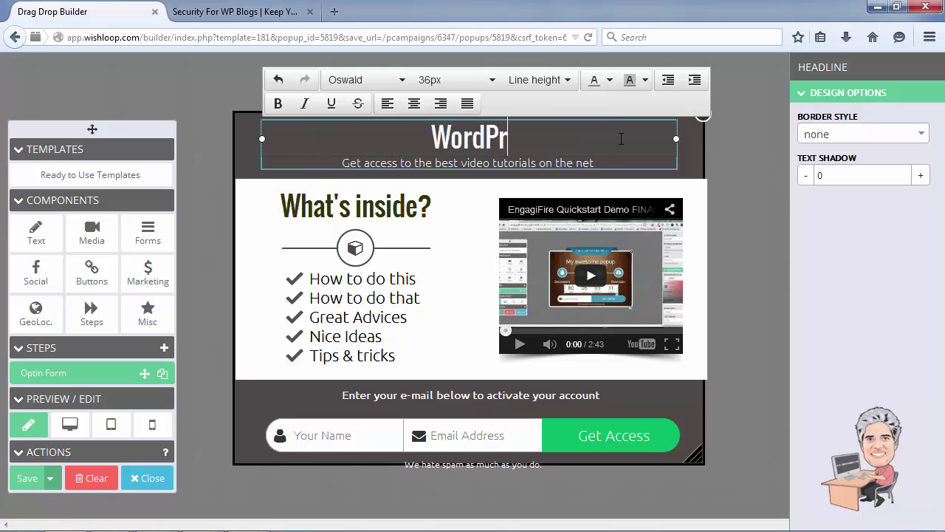
type("ess")
key("BackSpace")
key("BackSpace")
type("ess C")
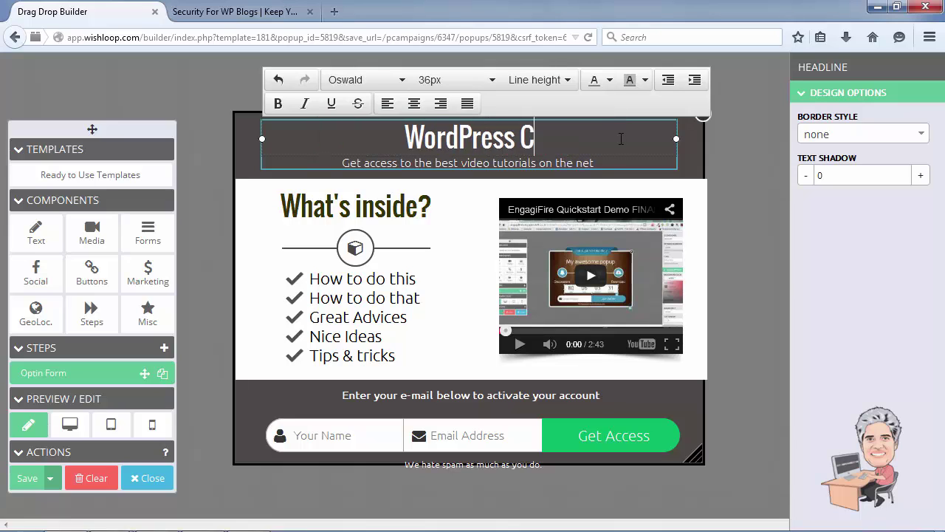
key("BackSpace")
type("Security Videos")
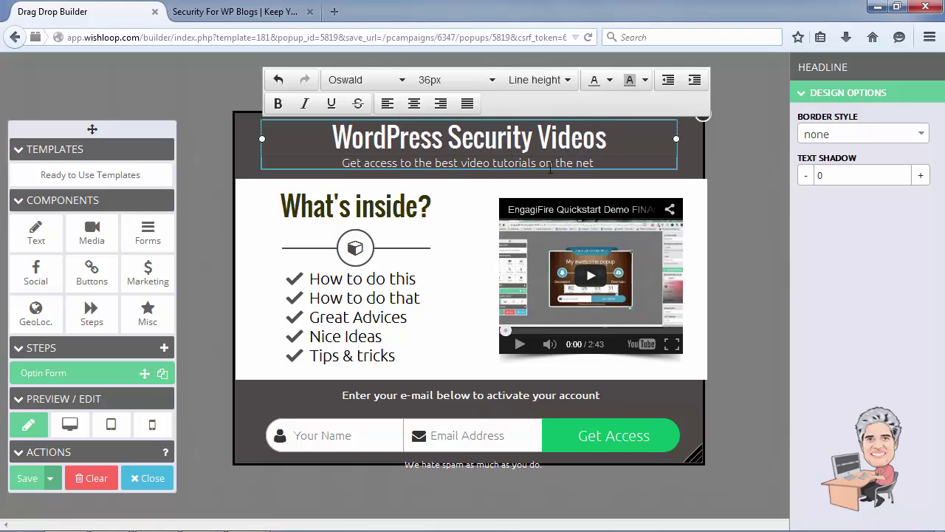
Change the font of the whole "WordPress Security Videos" headline to Open Sans
left_click(409, 168)
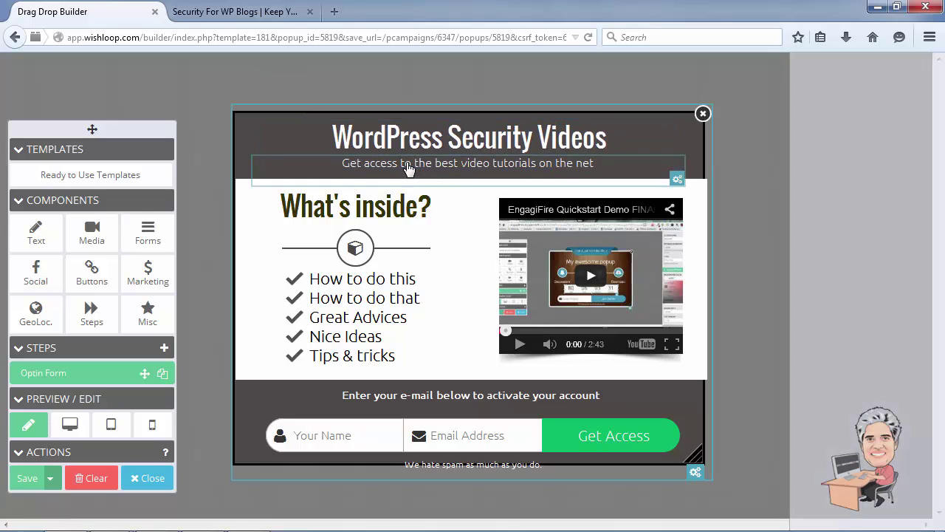
left_click(357, 141)
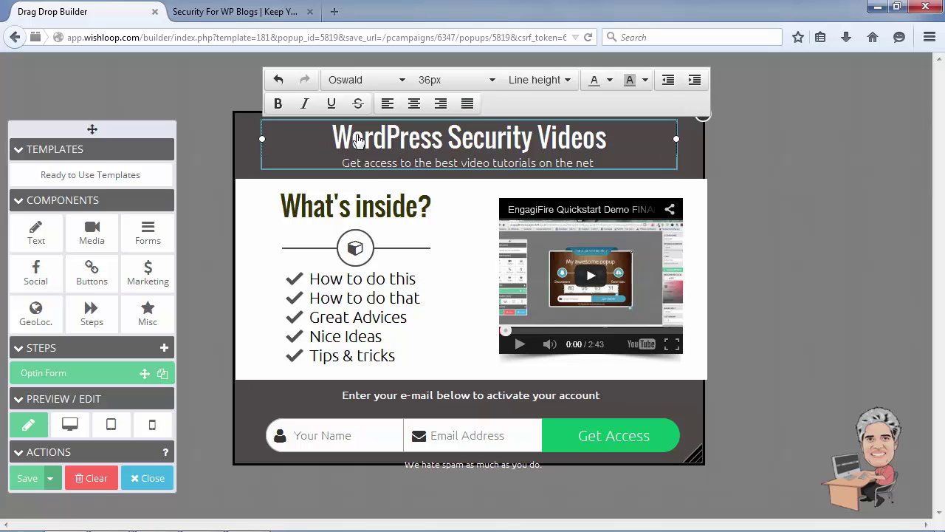
left_click_drag(334, 135, 608, 140)
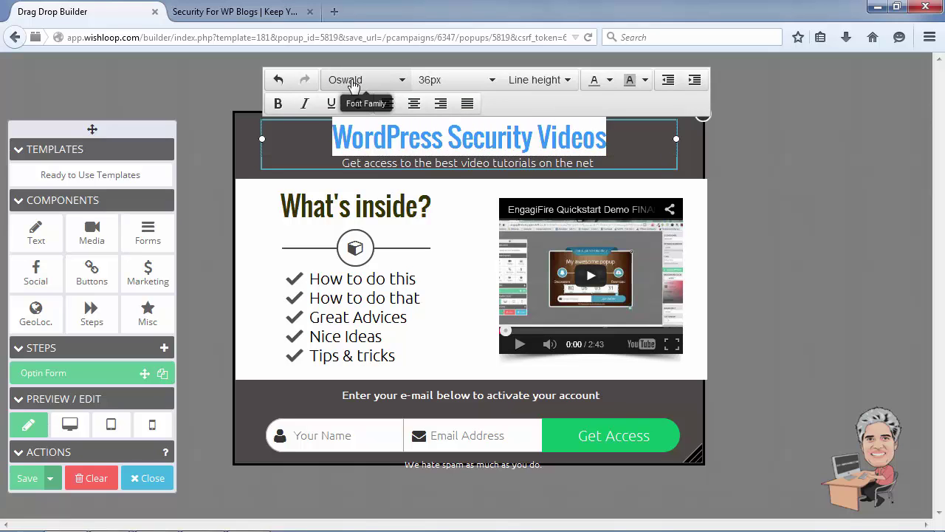
left_click(401, 83)
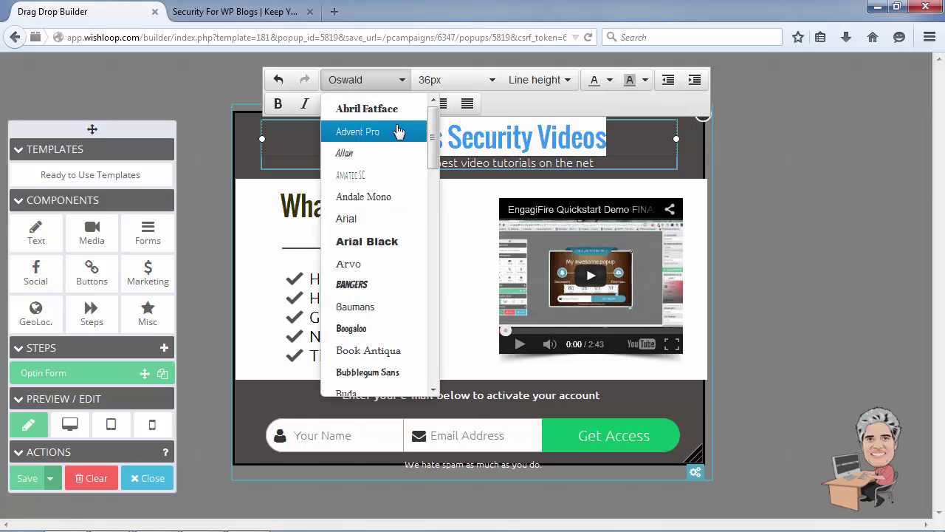
scroll(401, 180, "down", 4)
scroll(399, 195, "down", 15)
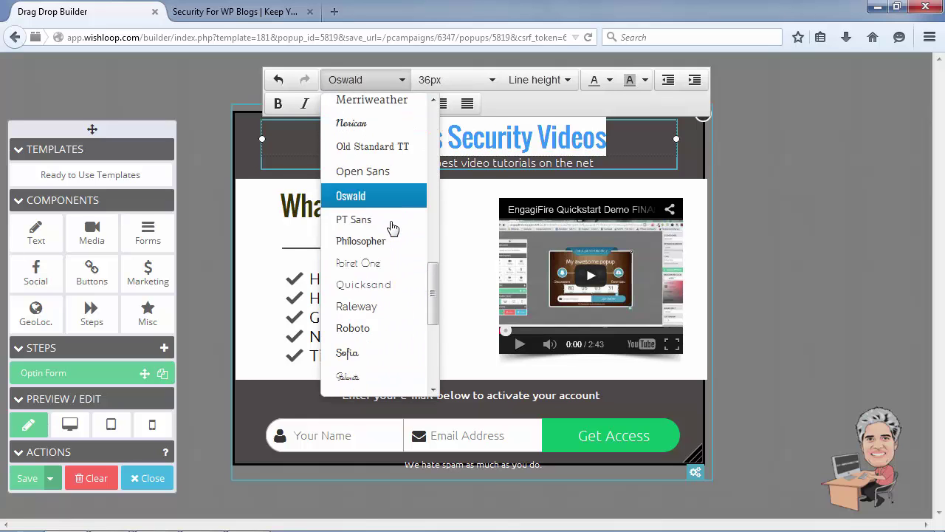
scroll(382, 263, "up", 6)
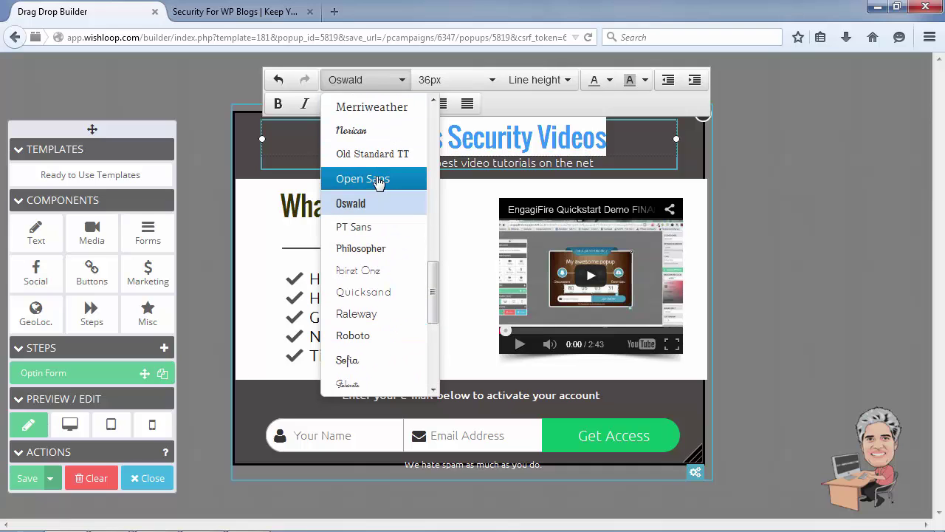
left_click(378, 182)
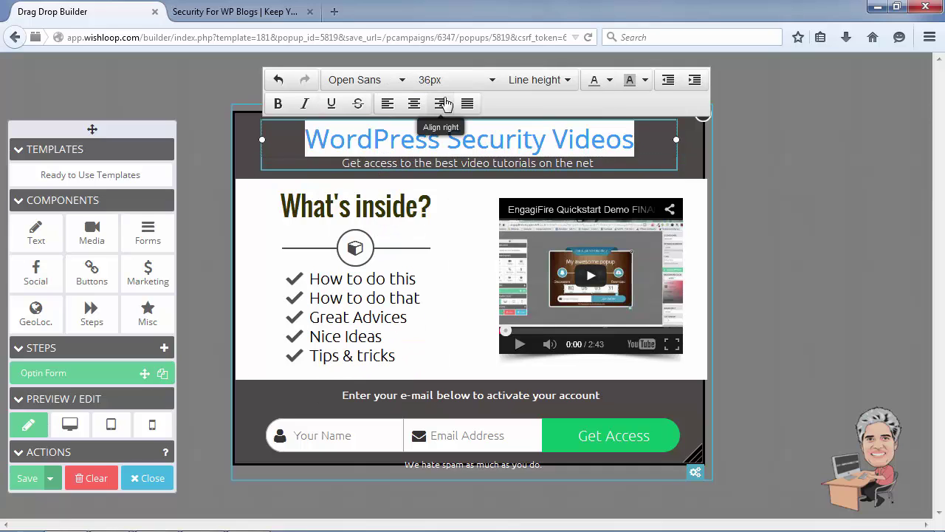
Set the headline's font size to 40px
left_click(493, 83)
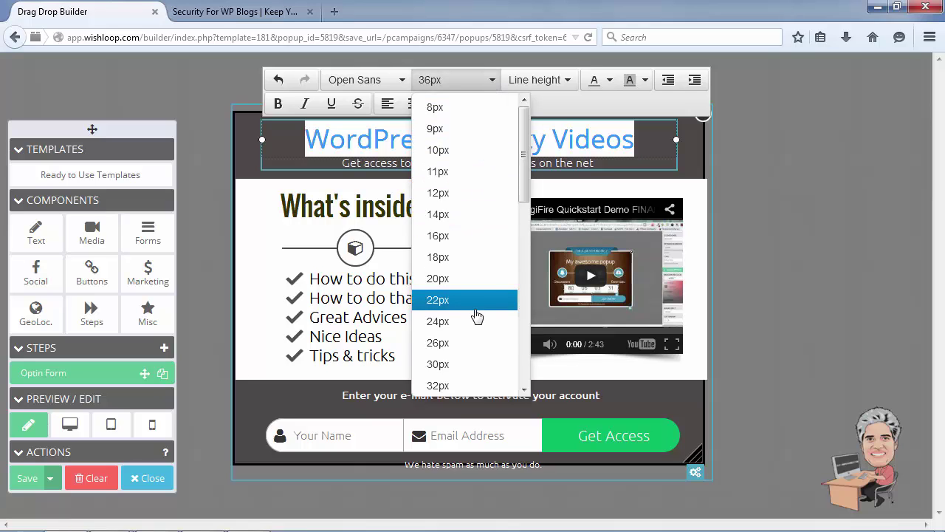
scroll(466, 310, "down", 2)
scroll(458, 299, "down", 2)
left_click(440, 258)
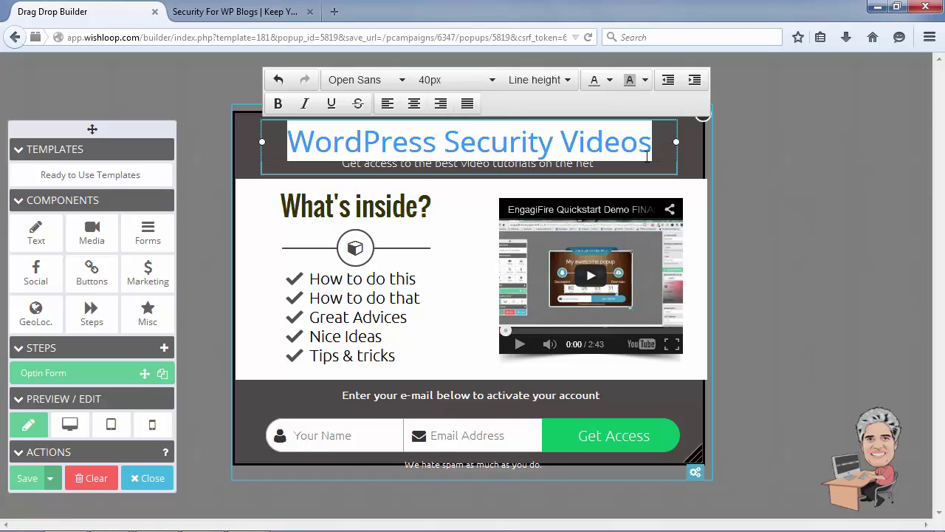
left_click(552, 140)
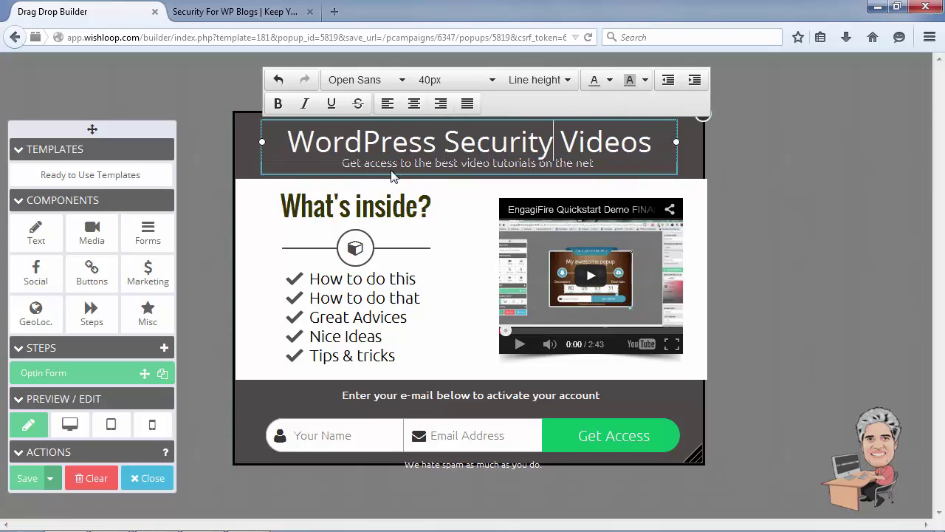
Change the text color of the "WordPress Security Videos" headline to green
left_click_drag(290, 140, 651, 144)
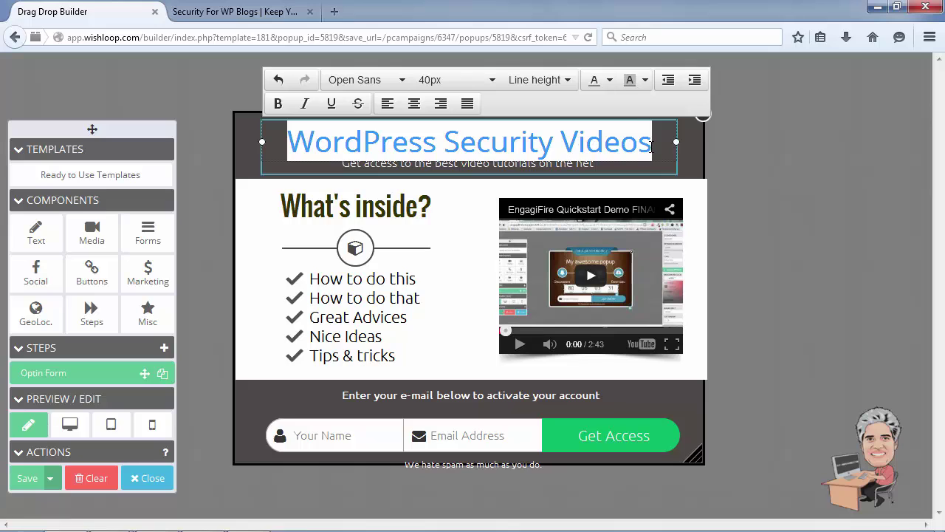
left_click(609, 80)
left_click(636, 127)
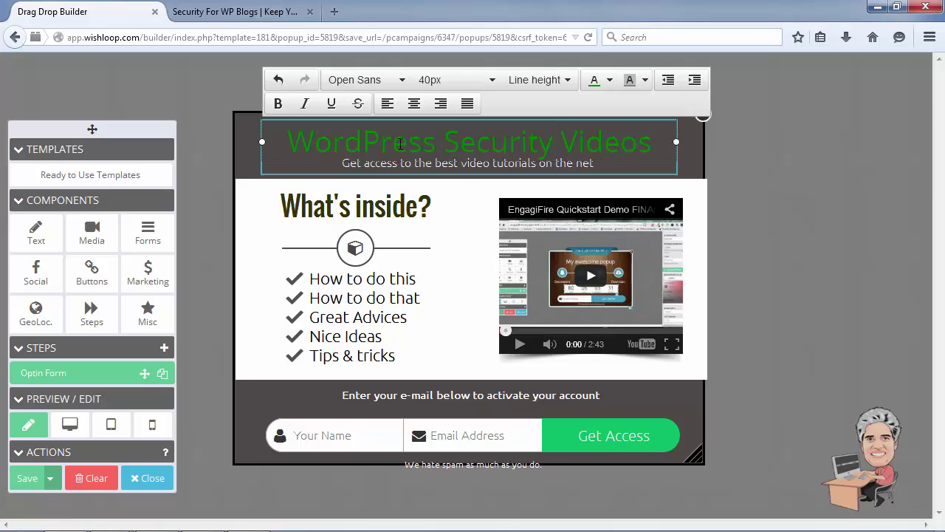
Change the text color of the whole "WordPress Security Videos" headline to white
left_click_drag(287, 143, 651, 144)
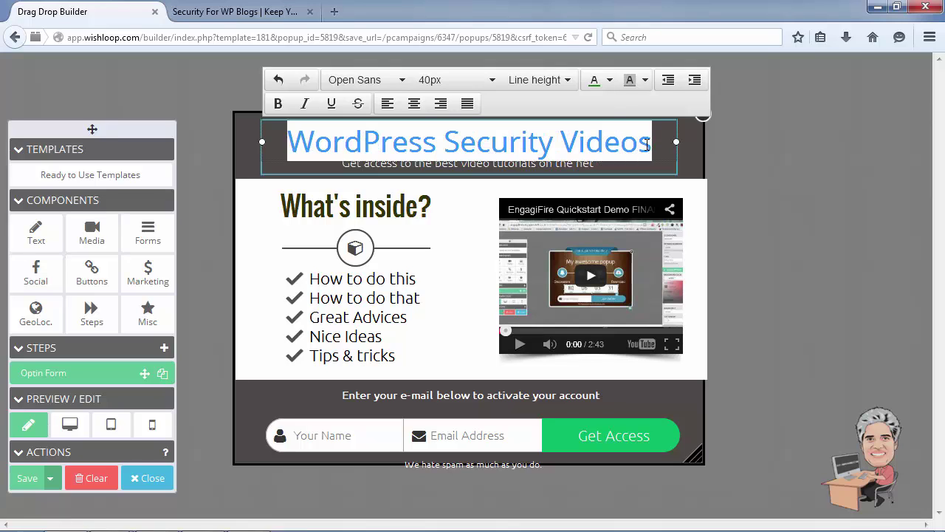
left_click(609, 80)
left_click(671, 152)
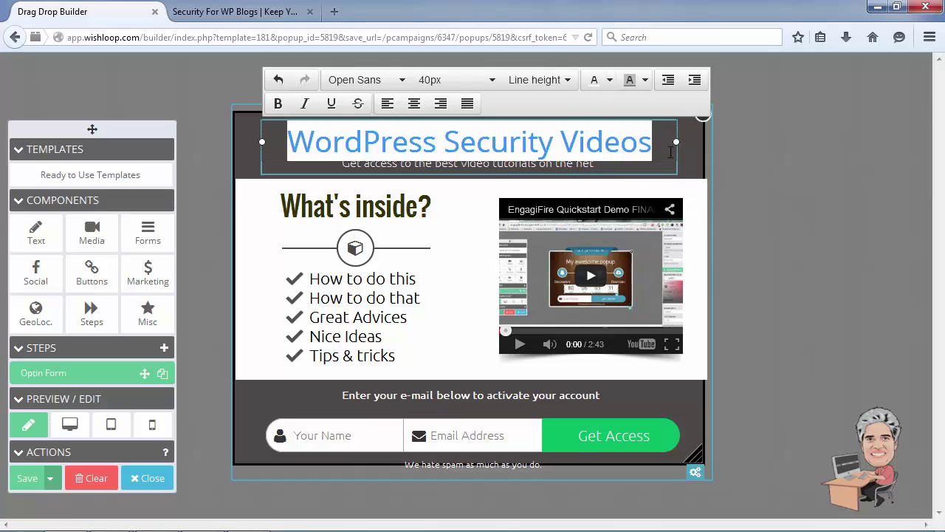
left_click(521, 158)
Insert "WP Security" before "video tutorials" in the subheadline so it reads "Get access to the best WP Security video tutorials on the net"
left_click(437, 172)
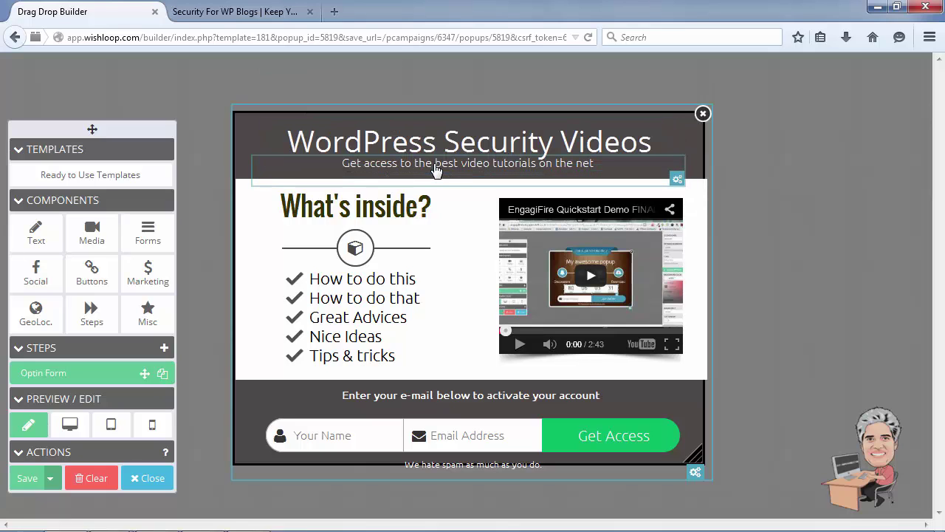
left_click(377, 171)
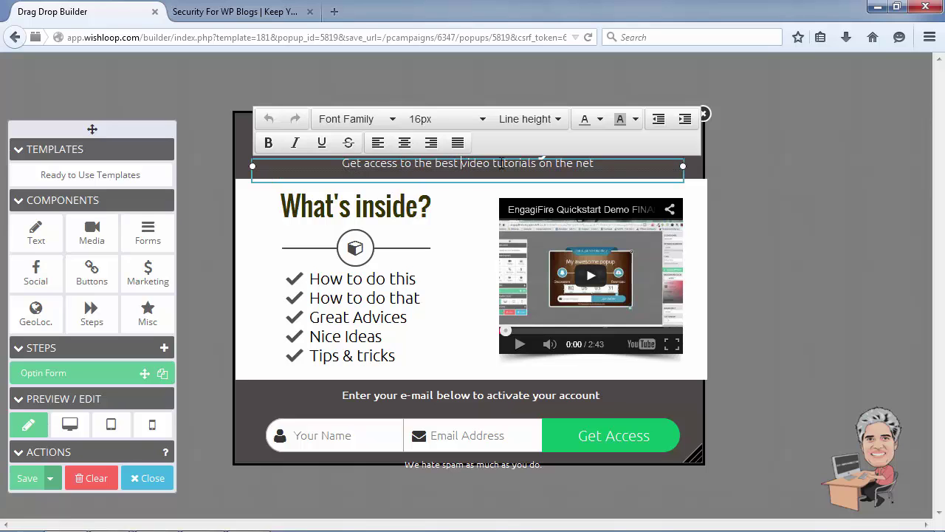
left_click_drag(501, 164, 591, 163)
left_click(477, 164)
type("WP Secuirt")
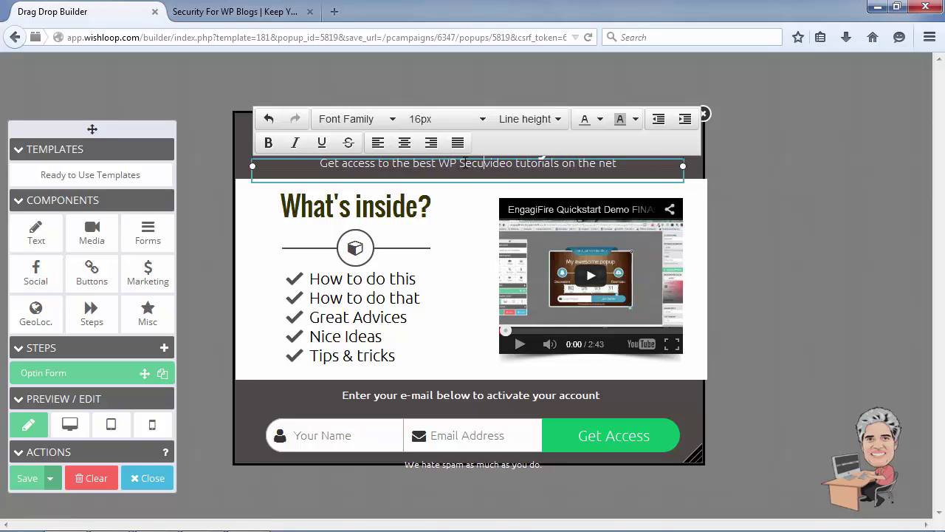
type("y")
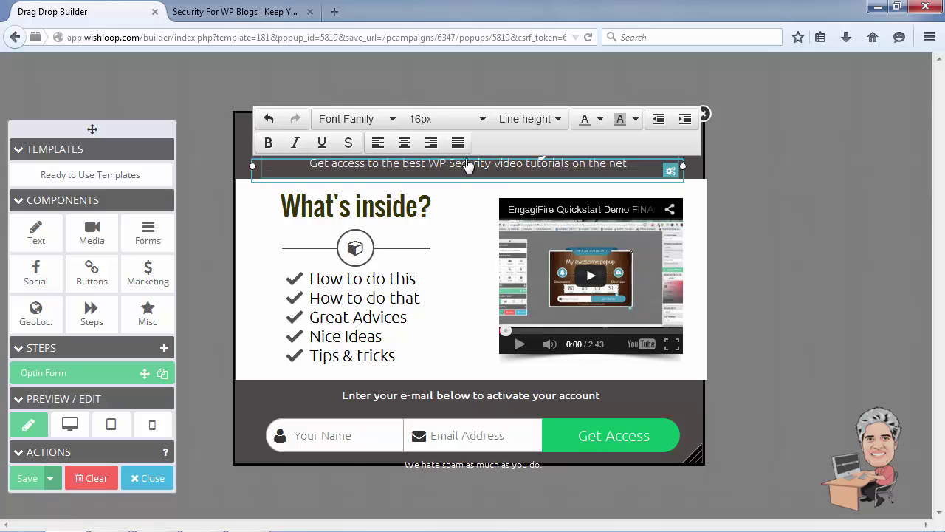
left_click(741, 148)
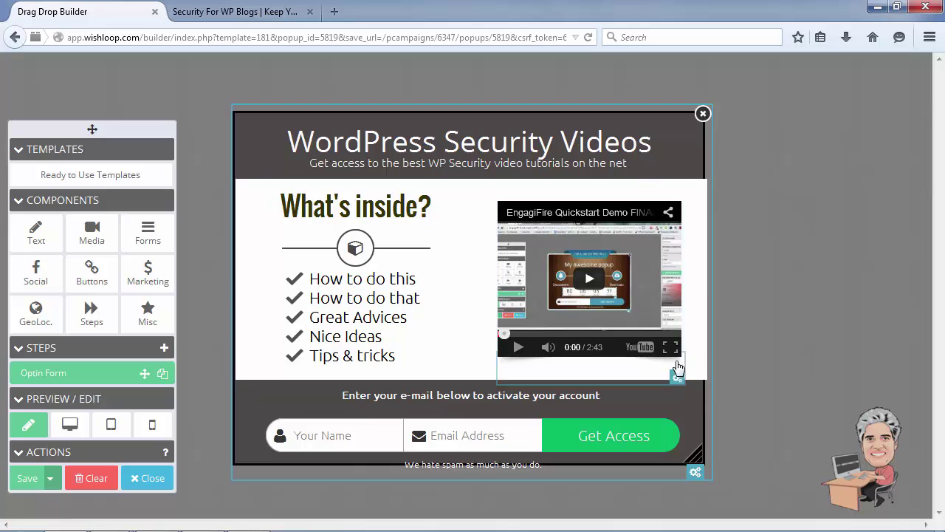
Open the popup video's settings and examine its video URL option
left_click(657, 325)
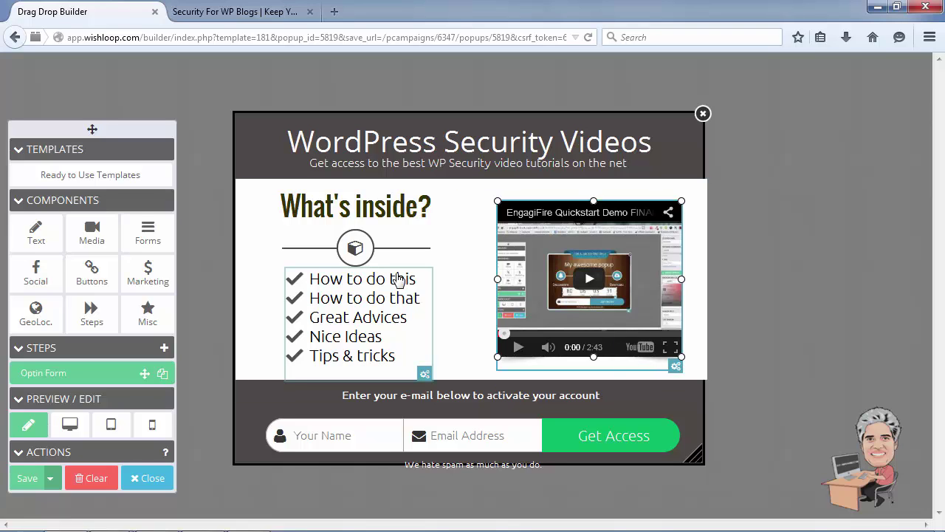
left_click(354, 307)
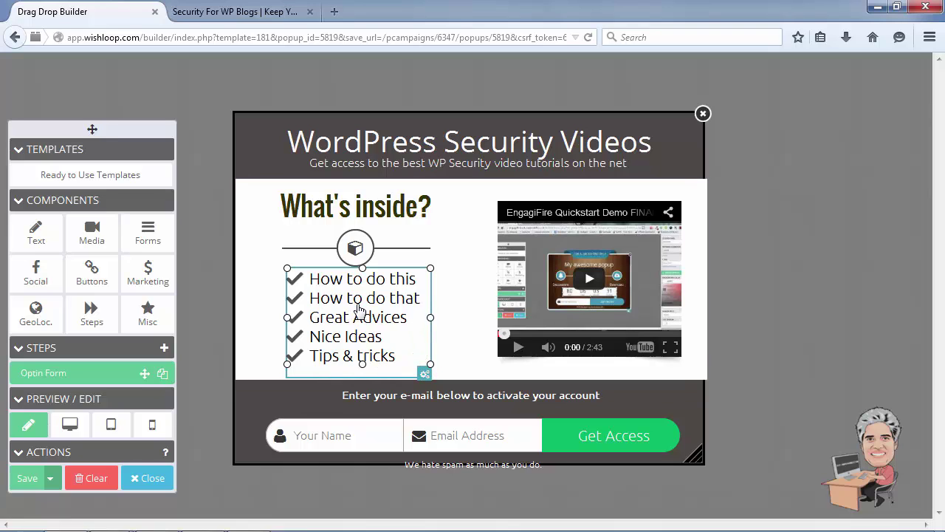
left_click(588, 281)
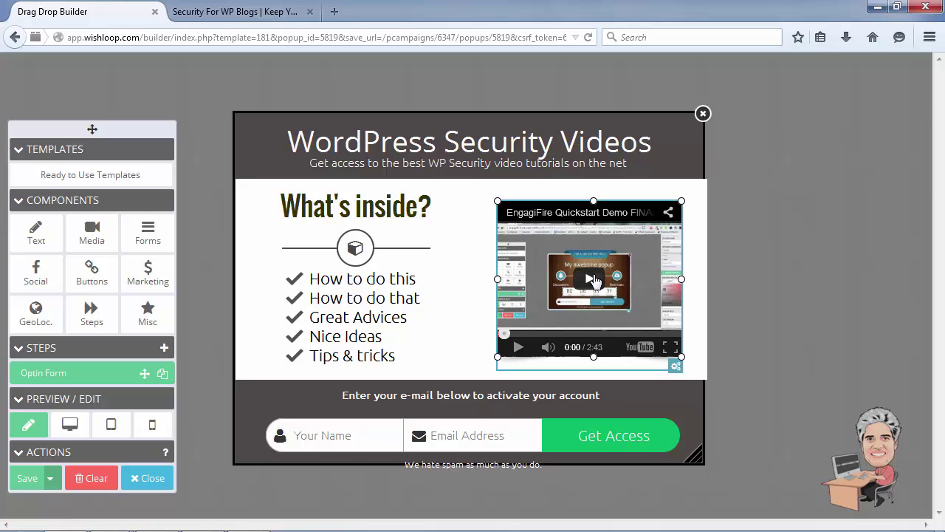
left_click(674, 369)
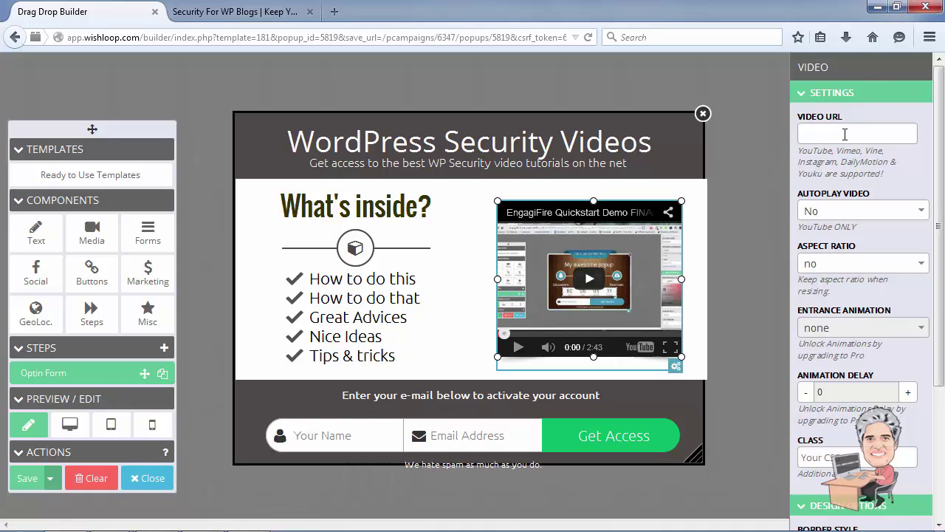
left_click(805, 135)
Delete the EngagiFire Quickstart Demo video from the popup
right_click(543, 219)
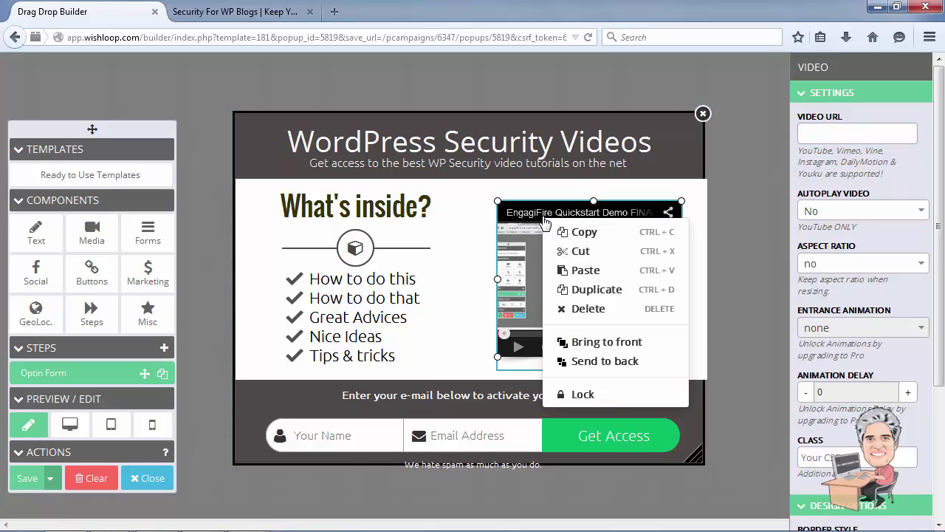
left_click(581, 308)
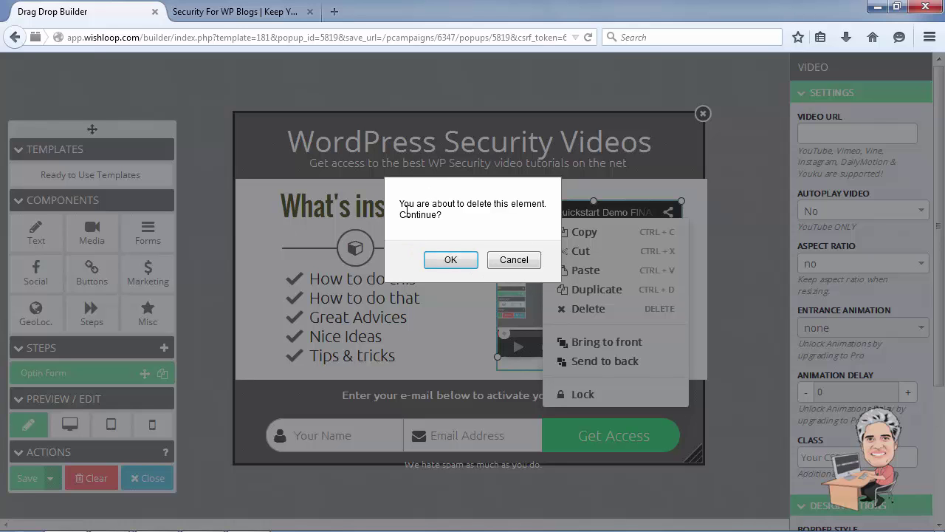
left_click(451, 259)
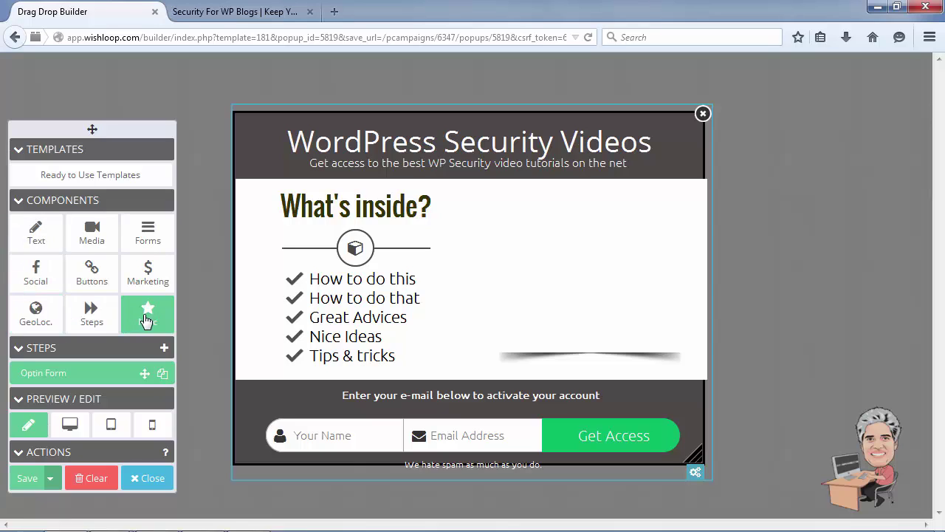
Add an image component to the empty white area beside the checklist and shrink its placeholder to fit inside the popup
left_click(92, 231)
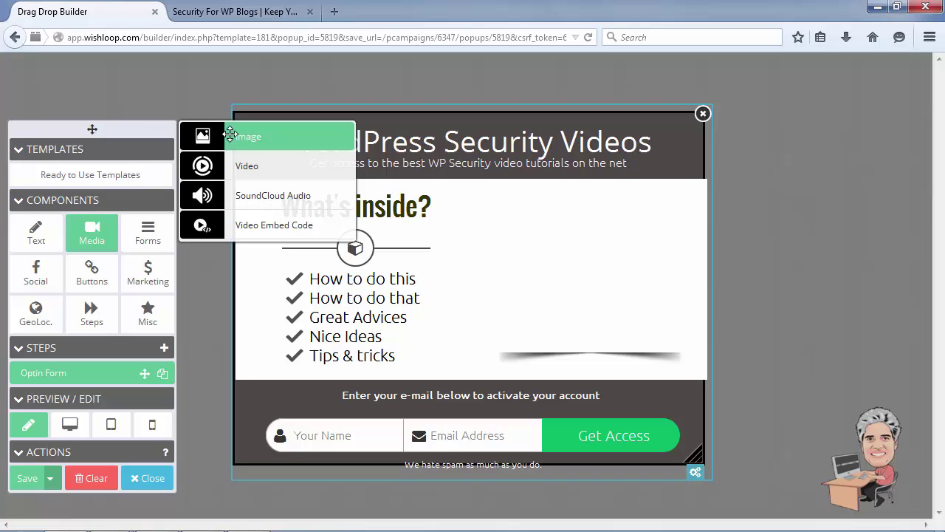
left_click_drag(203, 136, 570, 270)
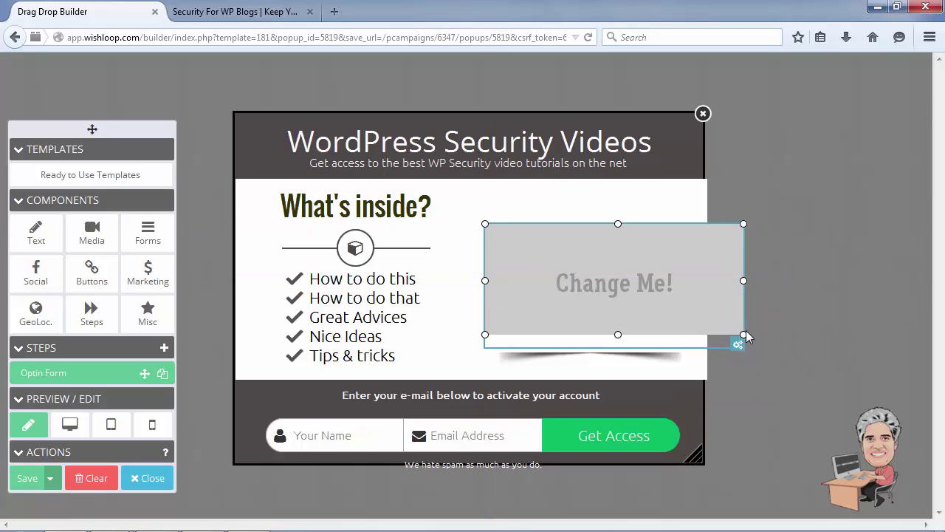
left_click_drag(744, 335, 668, 310)
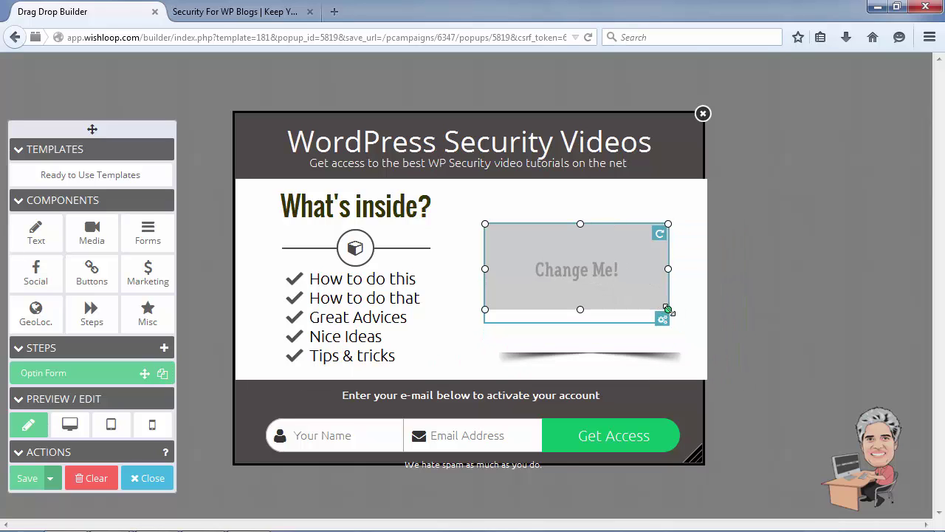
Open image selection for the placeholder and browse the image library's buttons, backgrounds and graphics
double_click(578, 274)
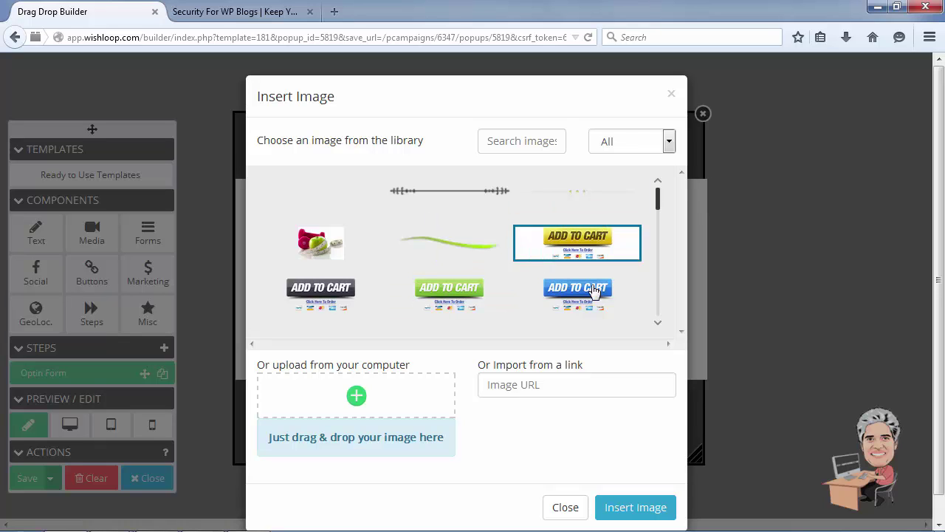
scroll(631, 280, "down", 10)
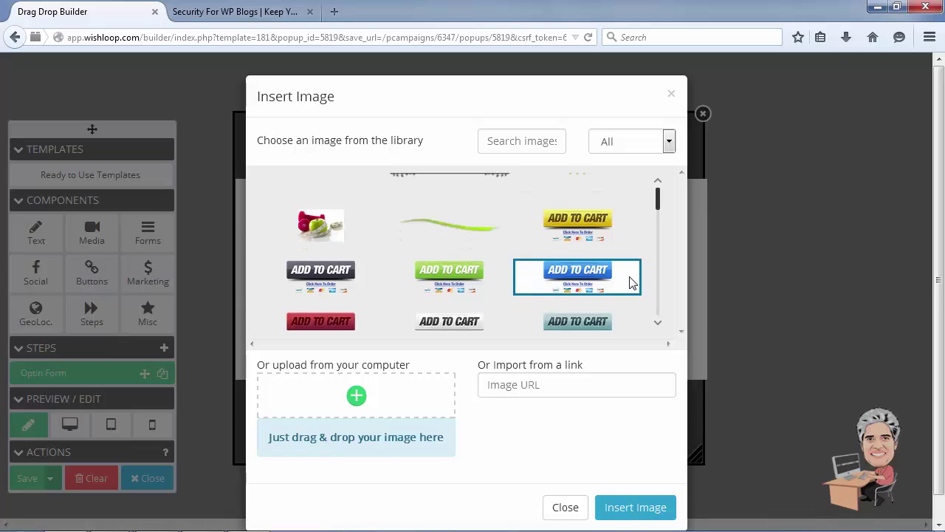
scroll(631, 281, "down", 10)
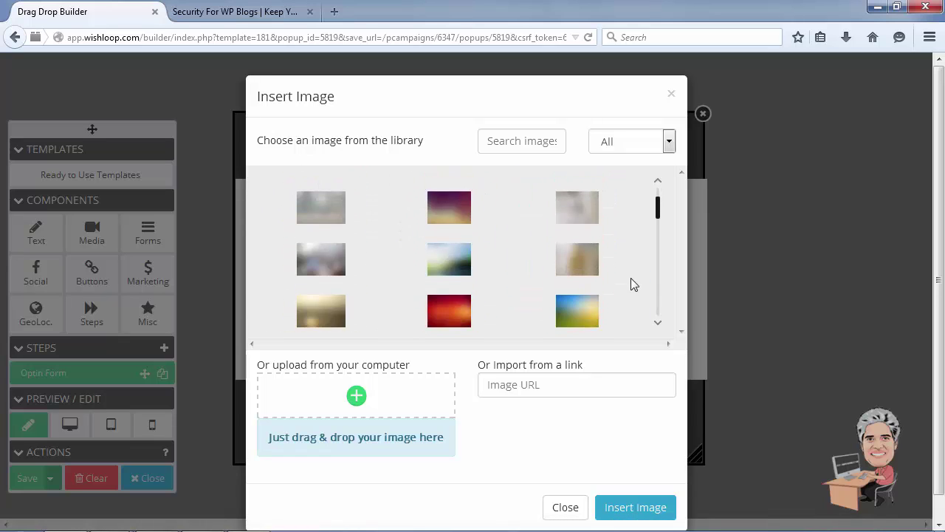
scroll(630, 278, "down", 5)
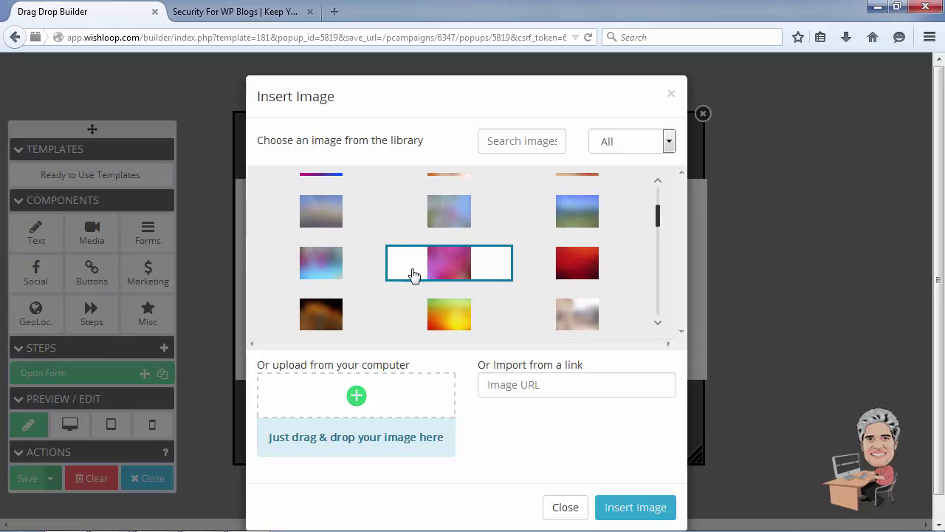
scroll(623, 291, "down", 5)
scroll(622, 296, "down", 5)
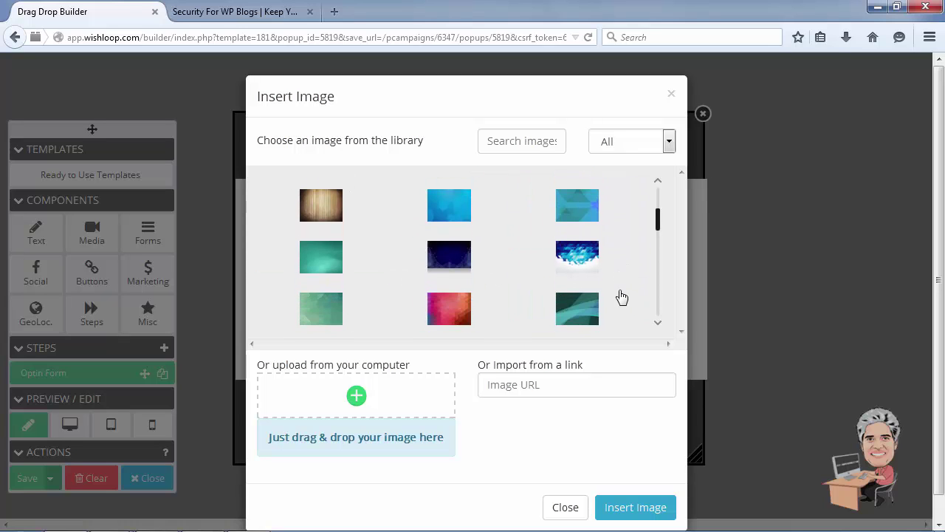
scroll(519, 281, "down", 2)
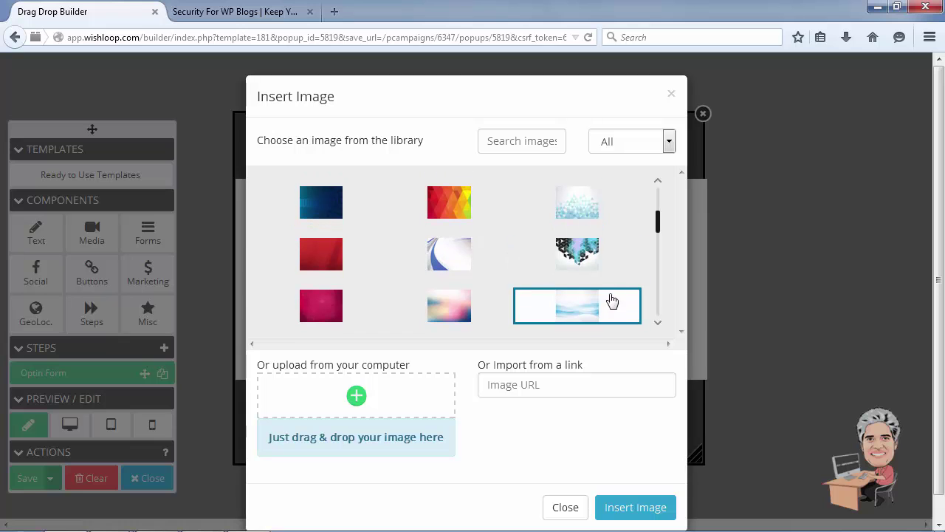
scroll(638, 297, "down", 2)
scroll(443, 277, "down", 5)
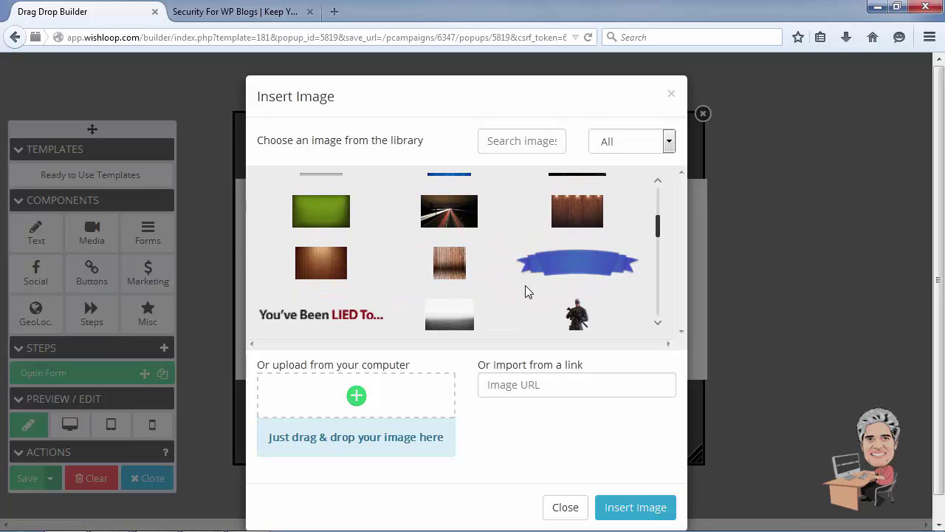
scroll(517, 286, "down", 4)
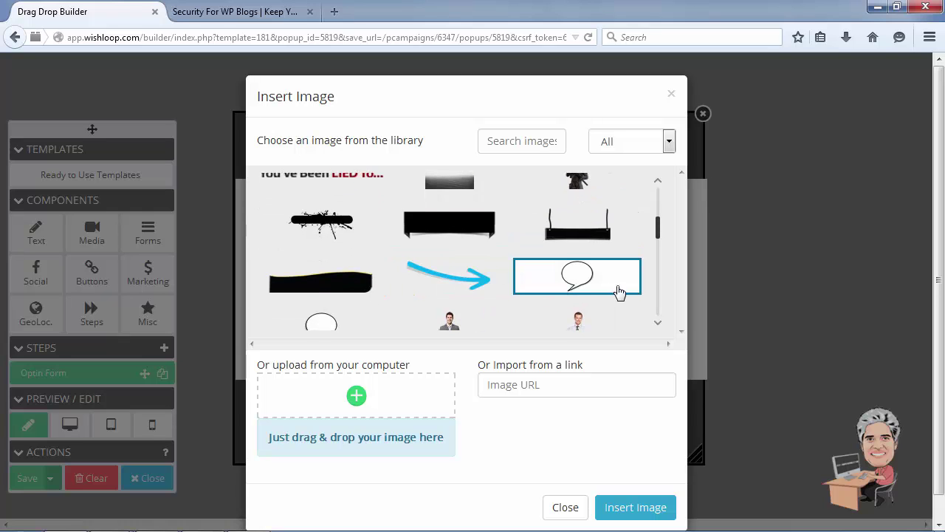
scroll(583, 293, "down", 3)
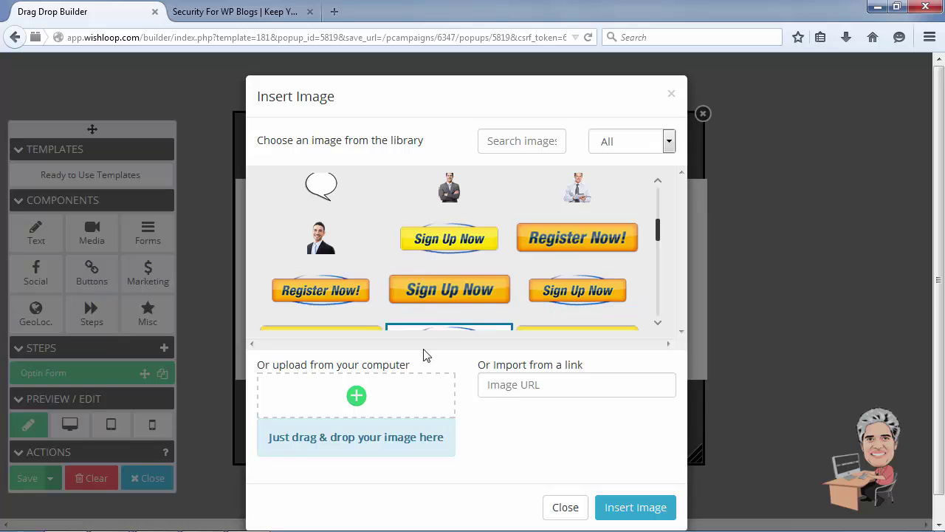
Upload the WordPress Security card image from the engagifire folder in the Pictures library and insert it into the placeholder
left_click(361, 398)
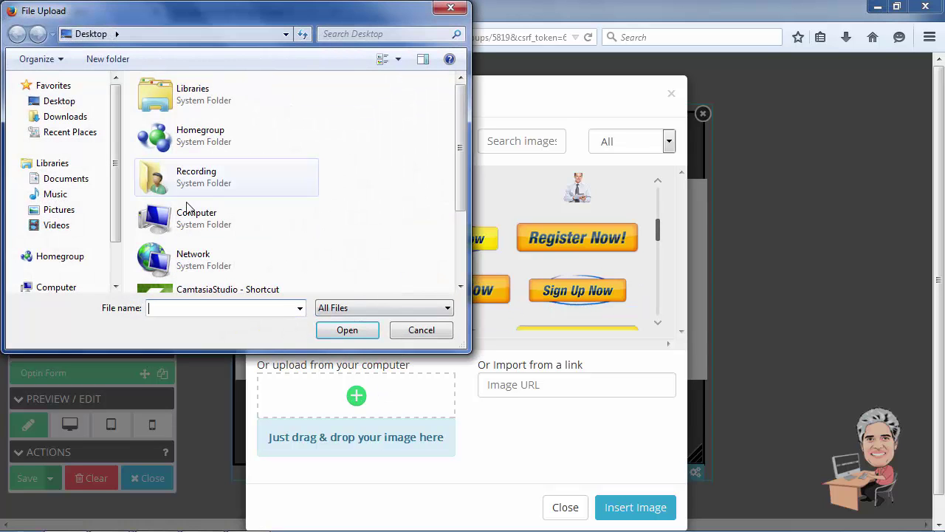
left_click(58, 211)
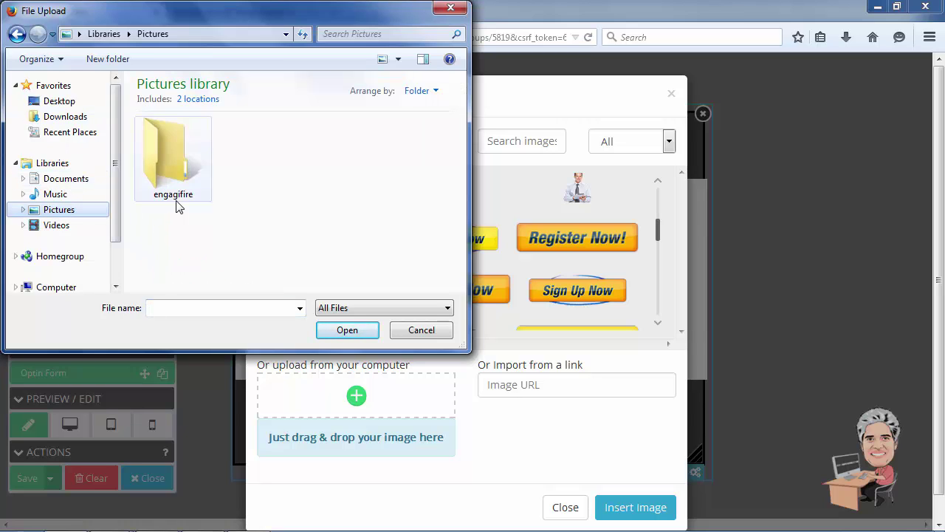
double_click(172, 175)
double_click(186, 184)
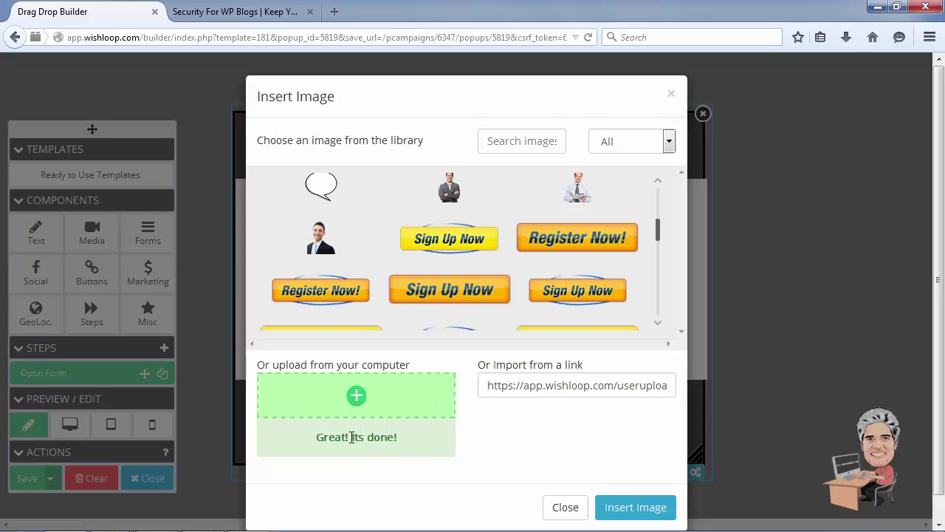
left_click(636, 507)
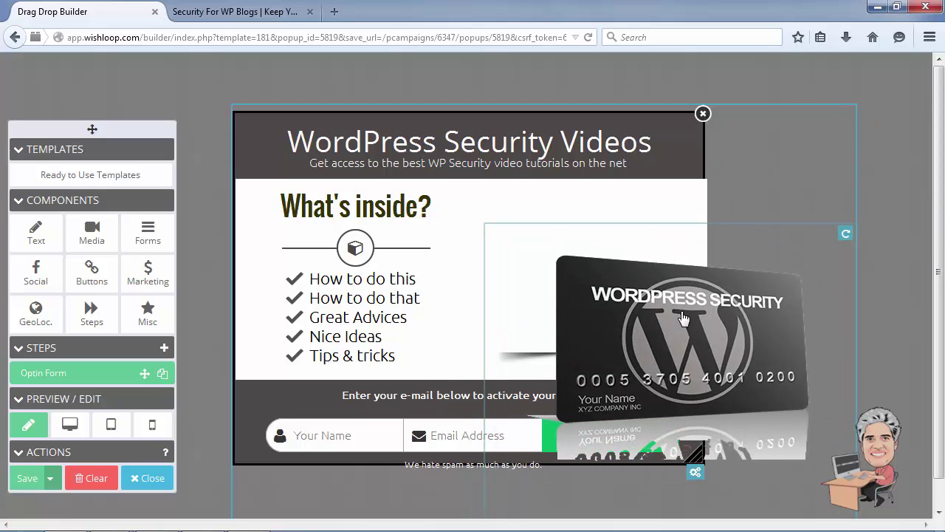
Shrink the WordPress Security card image to about half its size and move it into the white area beside the checklist
scroll(838, 366, "down", 1)
scroll(826, 372, "up", 1)
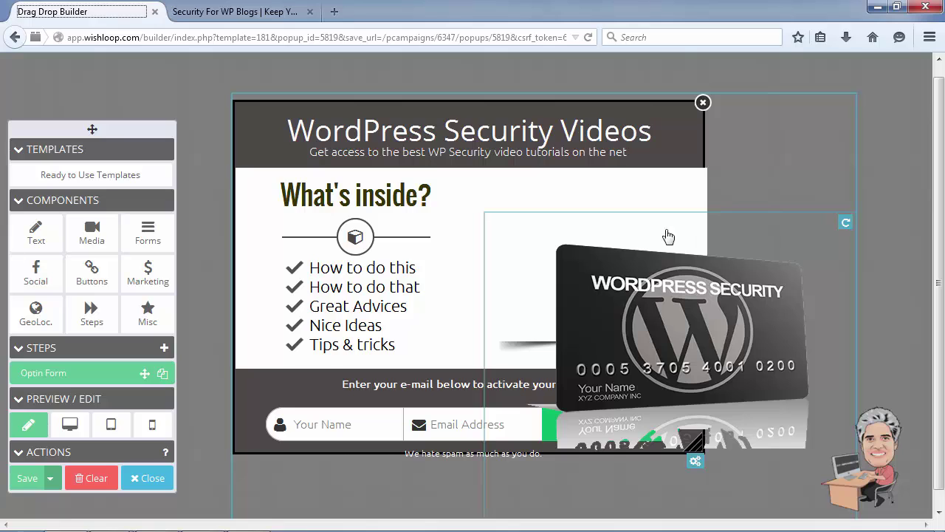
scroll(610, 310, "down", 1)
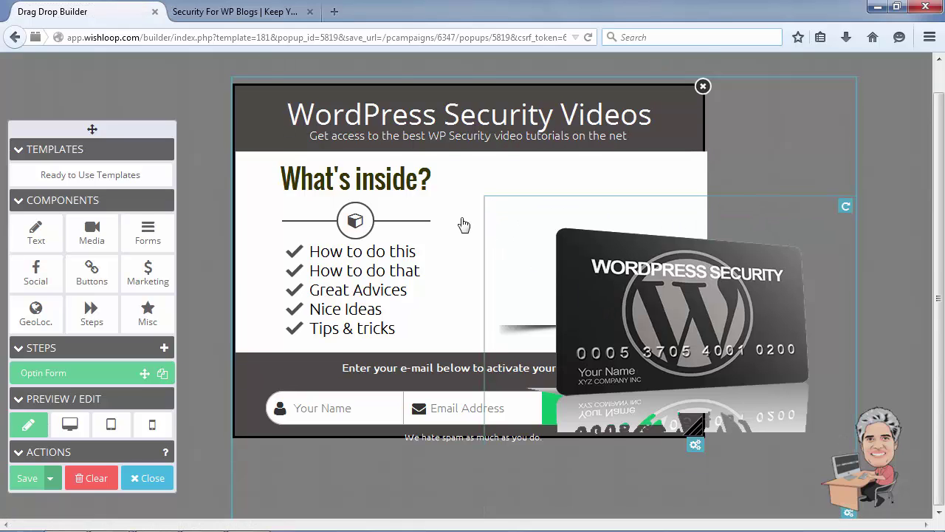
scroll(465, 223, "up", 1)
left_click(502, 227)
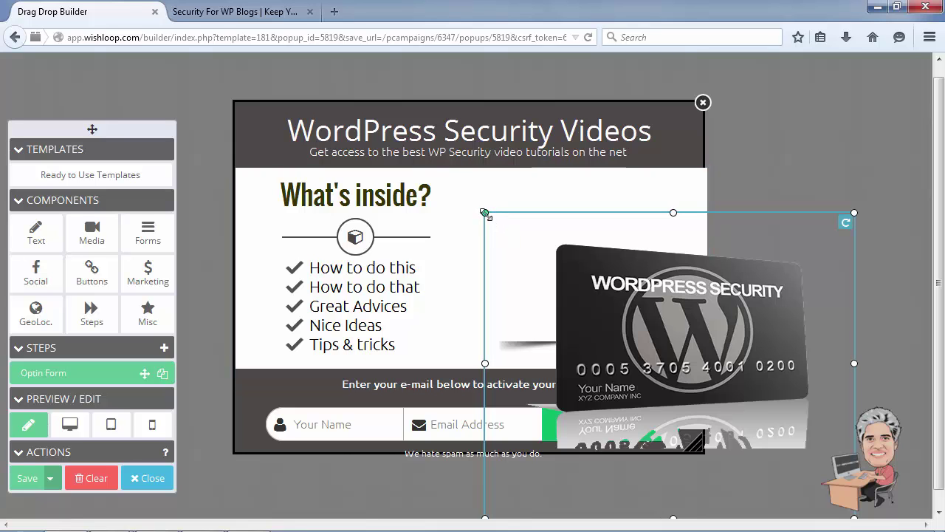
left_click_drag(485, 213, 662, 360)
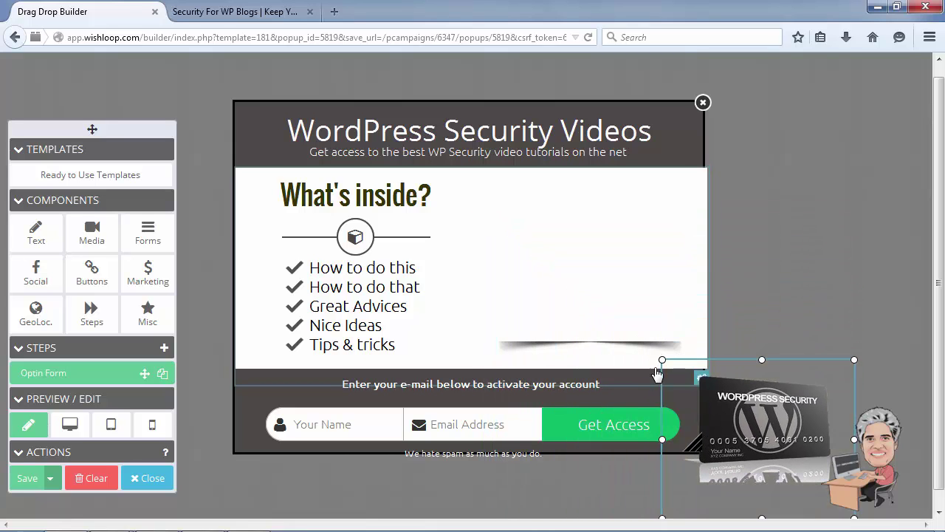
left_click_drag(742, 412, 572, 286)
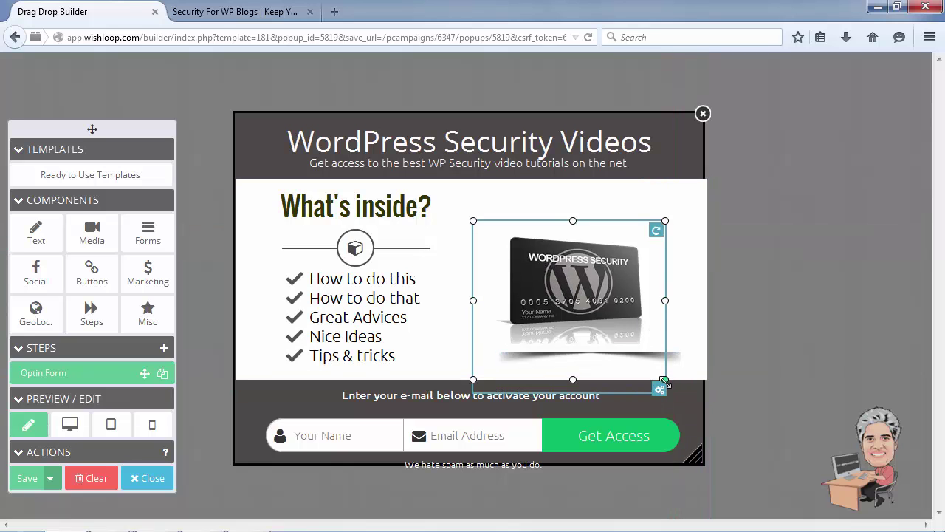
Shrink the WordPress Security card image a little more and move it farther from the checklist, above the shadow line
left_click_drag(665, 381, 641, 339)
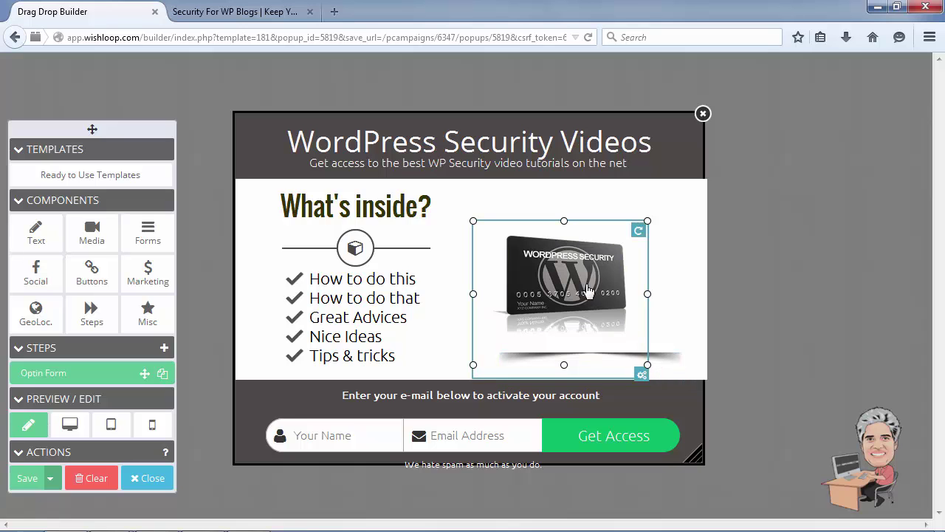
left_click(638, 230)
left_click(569, 507)
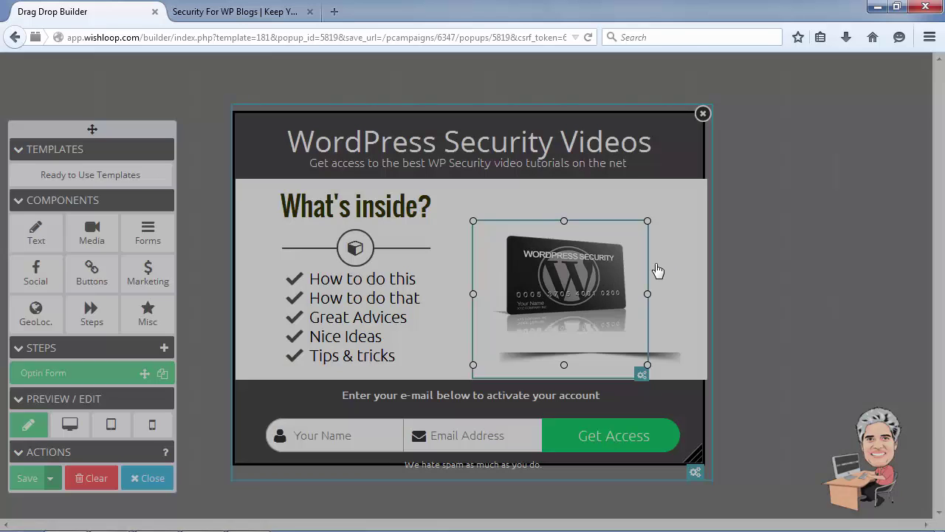
left_click(696, 306)
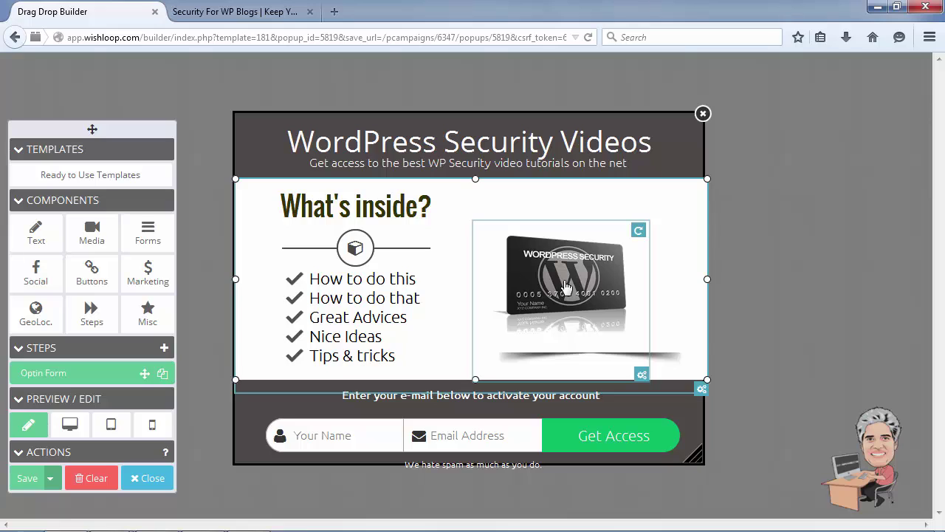
left_click_drag(565, 286, 590, 289)
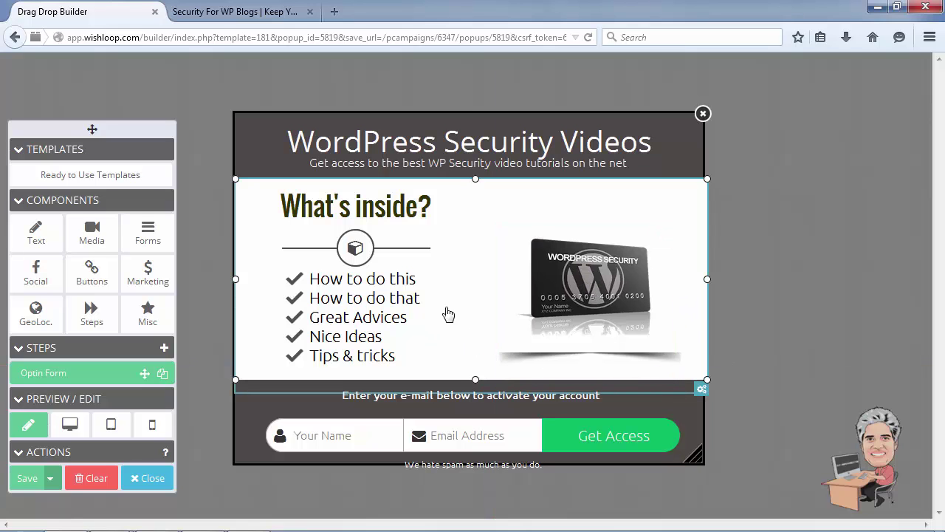
Enlarge the WordPress Security card image outward from its upper corners to fill the white area beside the checklist
left_click(505, 243)
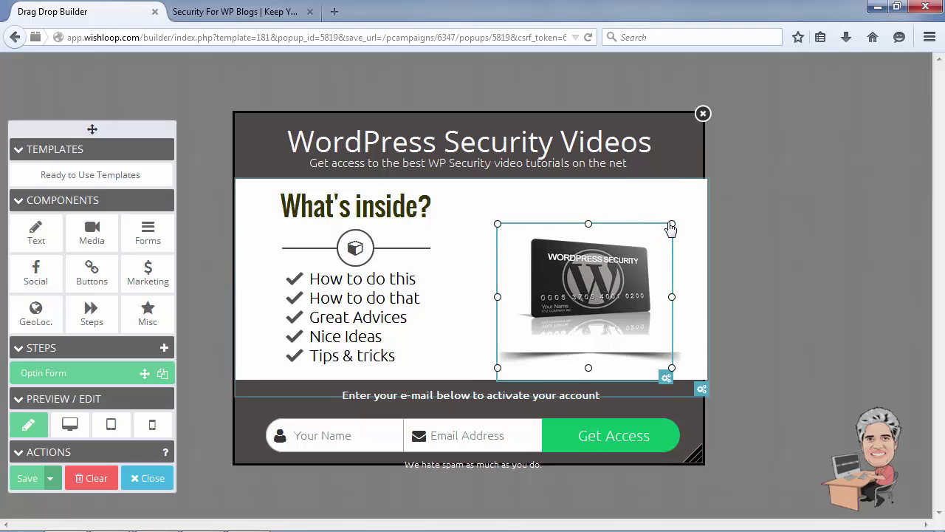
left_click_drag(673, 220, 698, 203)
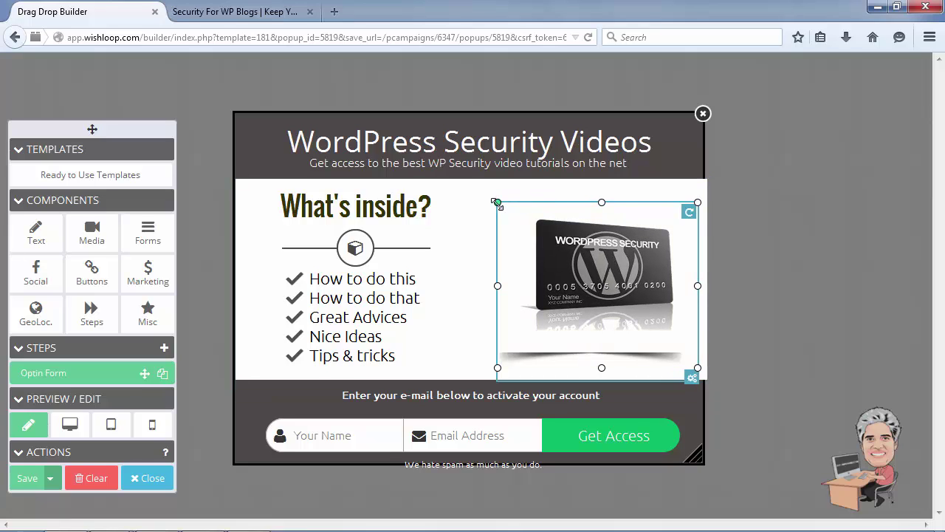
left_click_drag(496, 202, 490, 195)
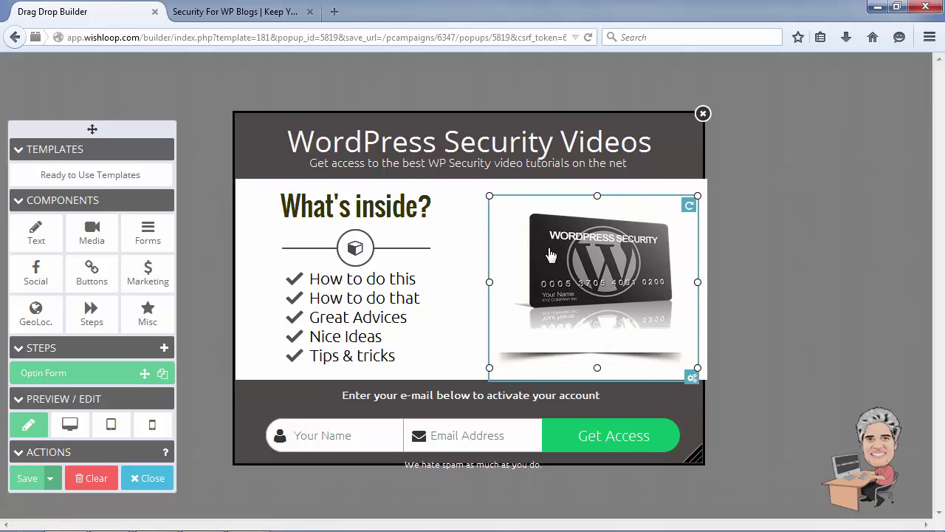
Nudge the white background panel slightly down and shift the card image slightly toward the checklist
left_click_drag(462, 268, 467, 270)
left_click(832, 338)
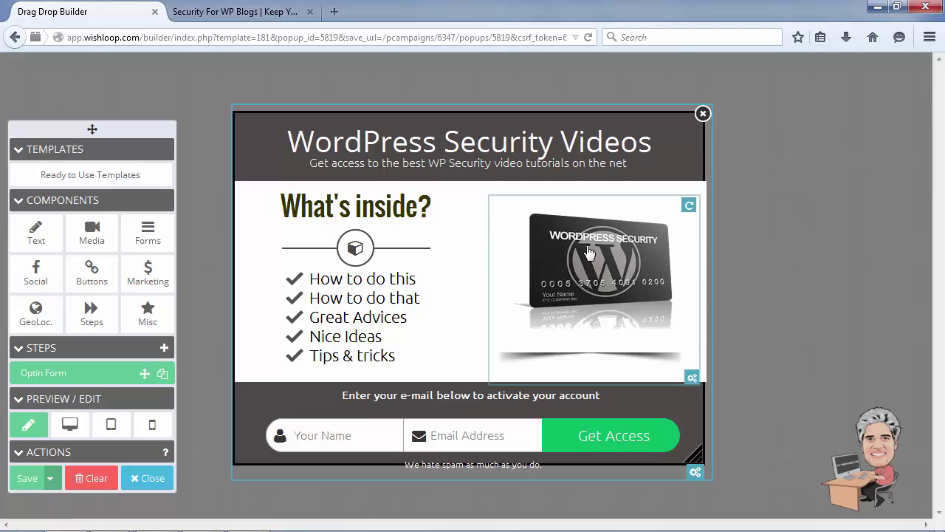
left_click_drag(588, 252, 582, 253)
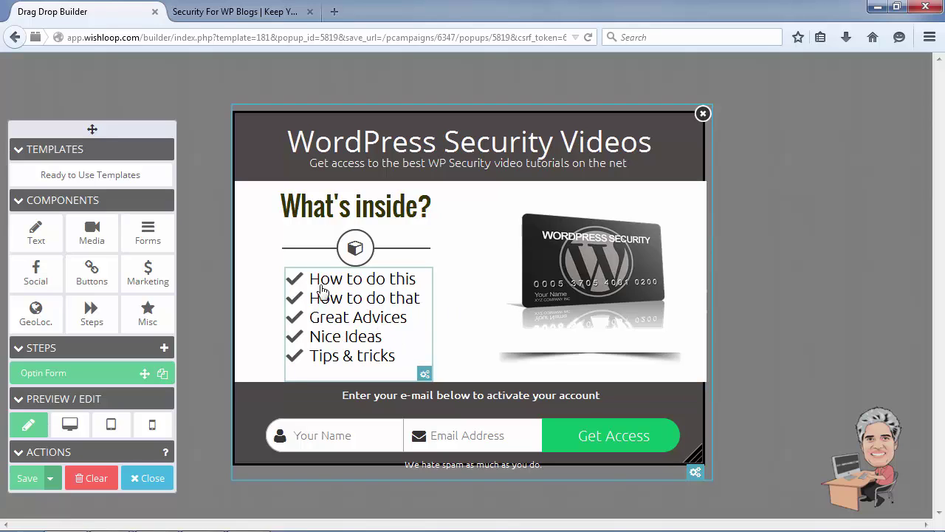
left_click(358, 288)
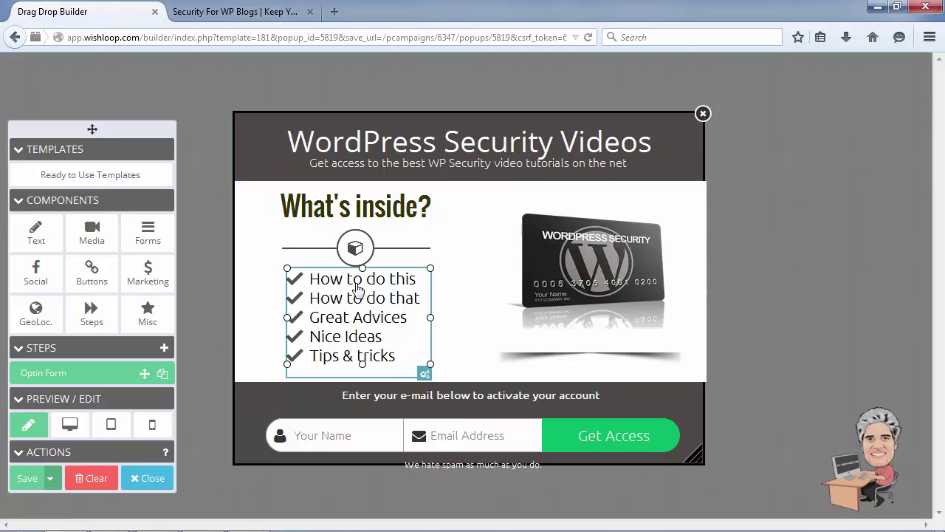
left_click(350, 286)
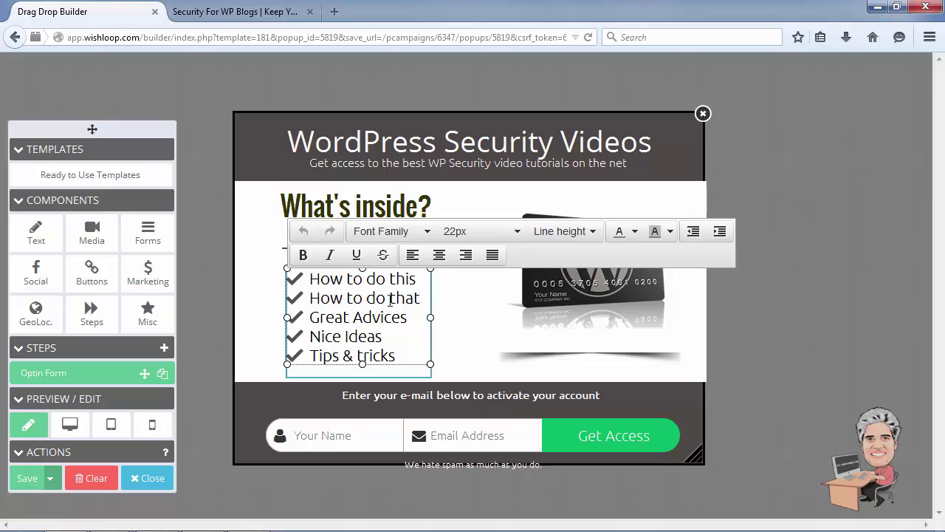
left_click(751, 350)
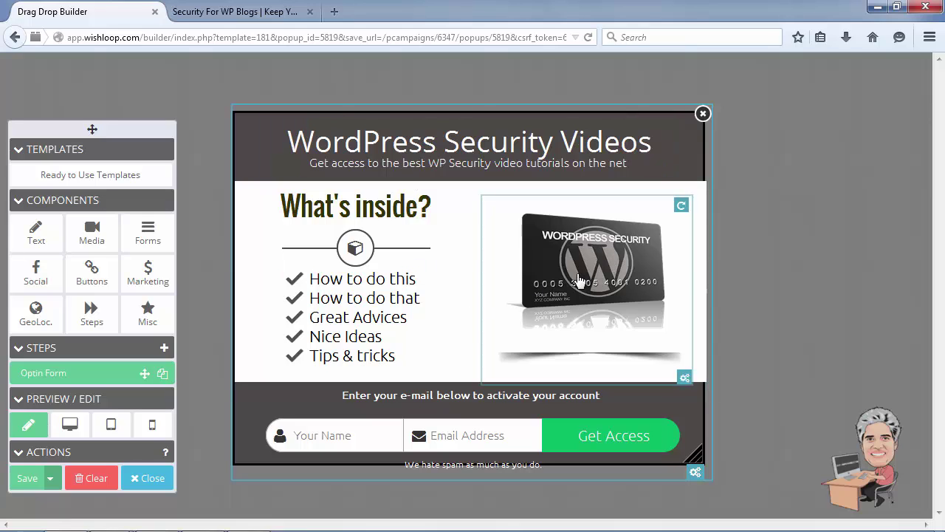
Move the WordPress Security card image slightly down, closer to the shadow line
left_click_drag(580, 276, 580, 285)
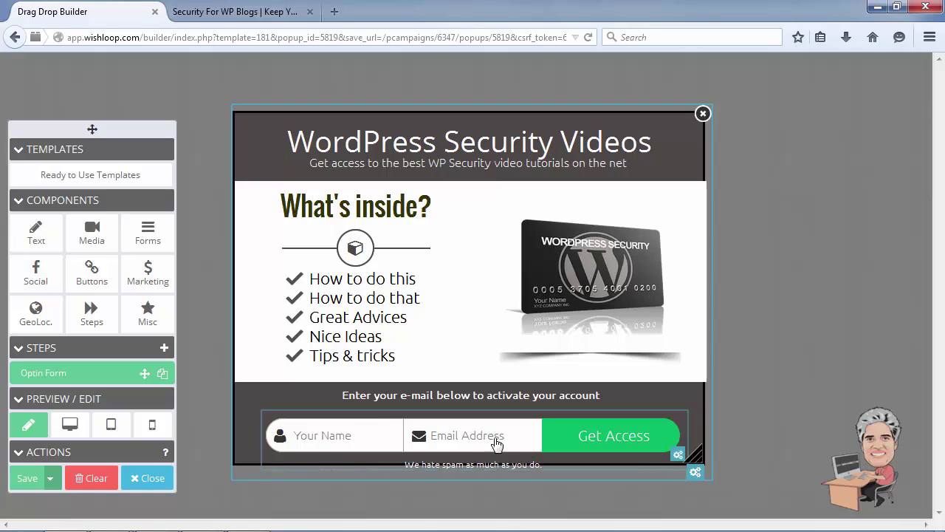
Set the optin form's button text to "Sign up Now!" and clear its email placeholder
left_click(468, 444)
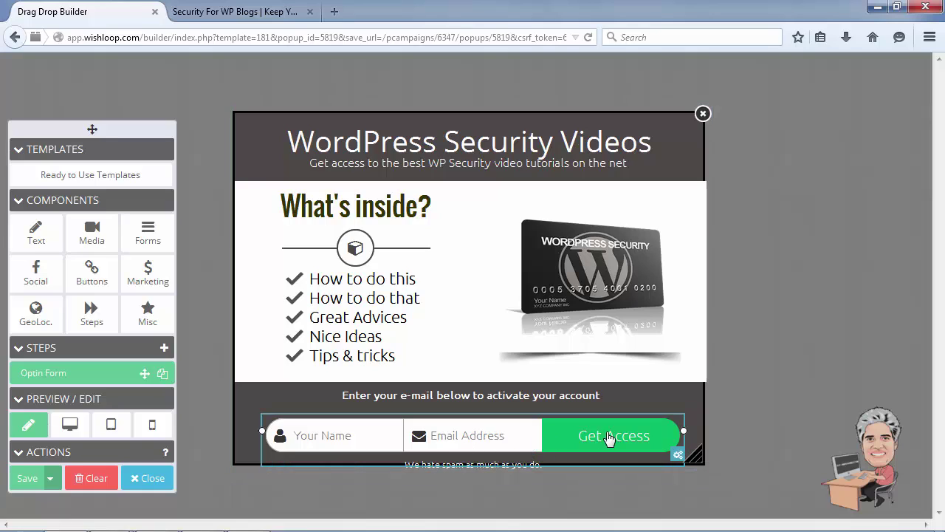
left_click(677, 453)
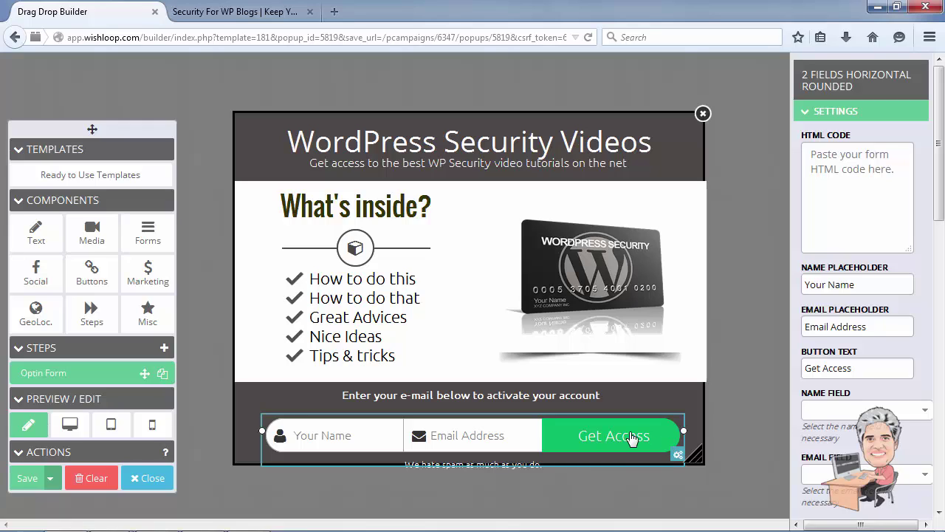
left_click(817, 369)
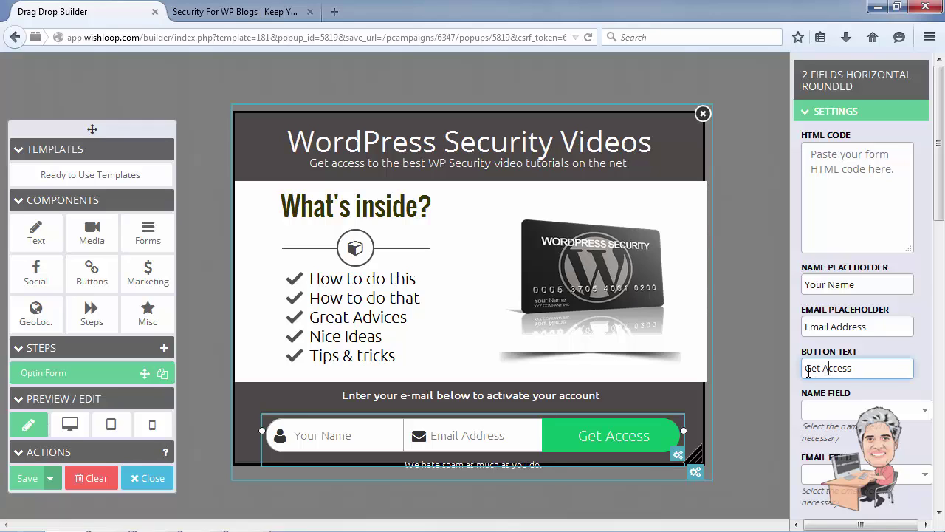
left_click_drag(805, 370, 856, 373)
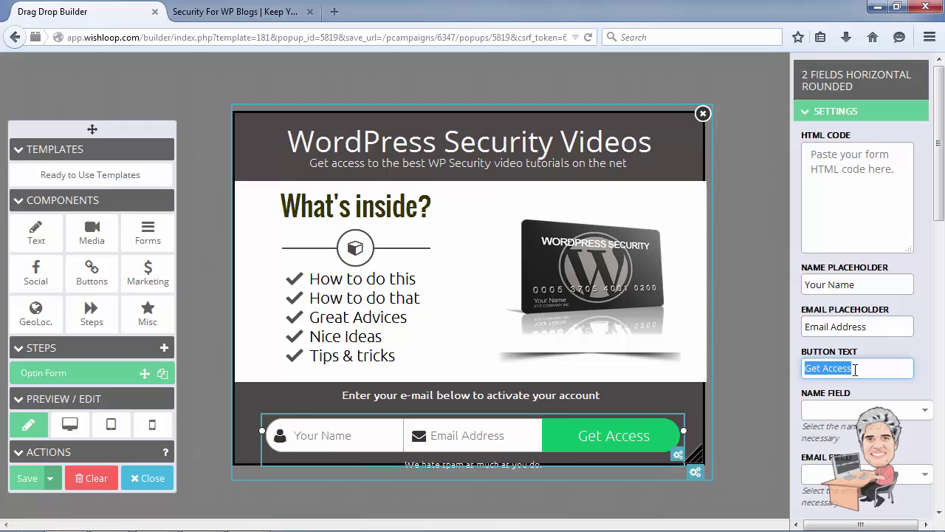
type("Sign up")
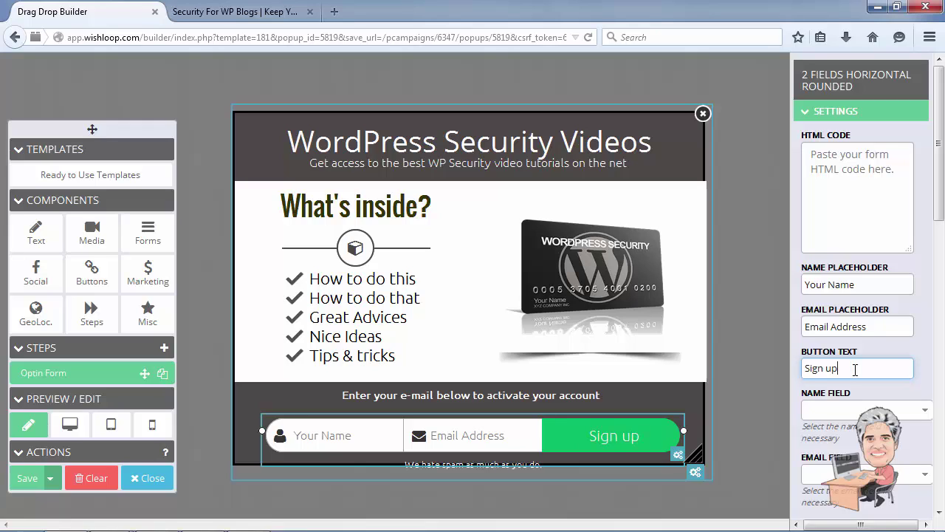
type(" Now")
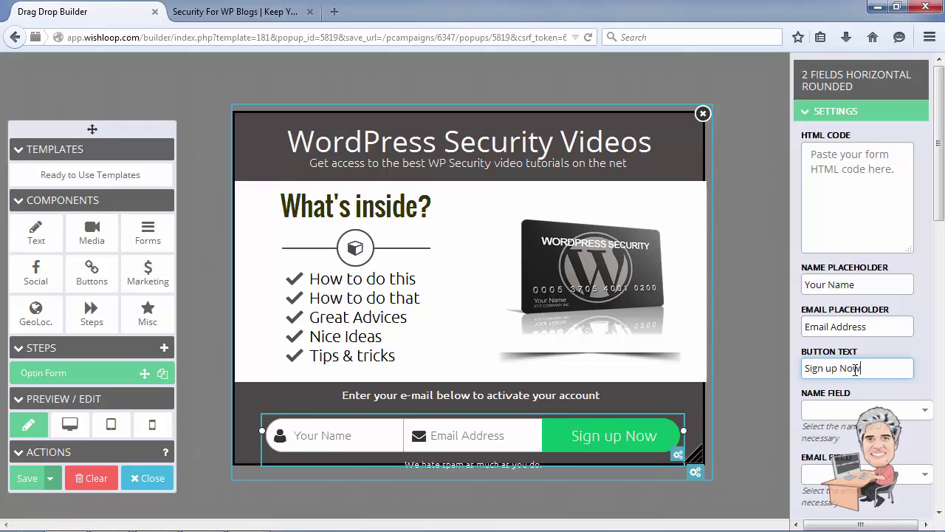
type("!")
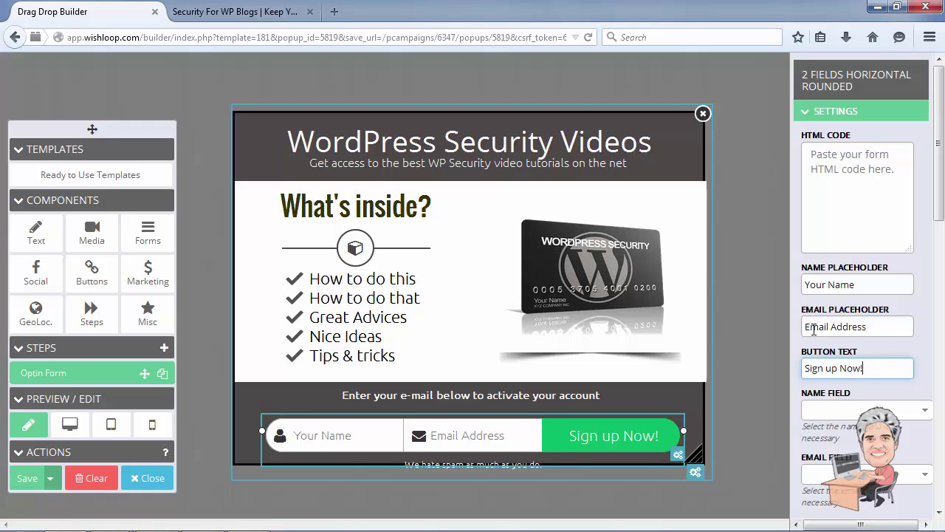
left_click_drag(807, 330, 870, 329)
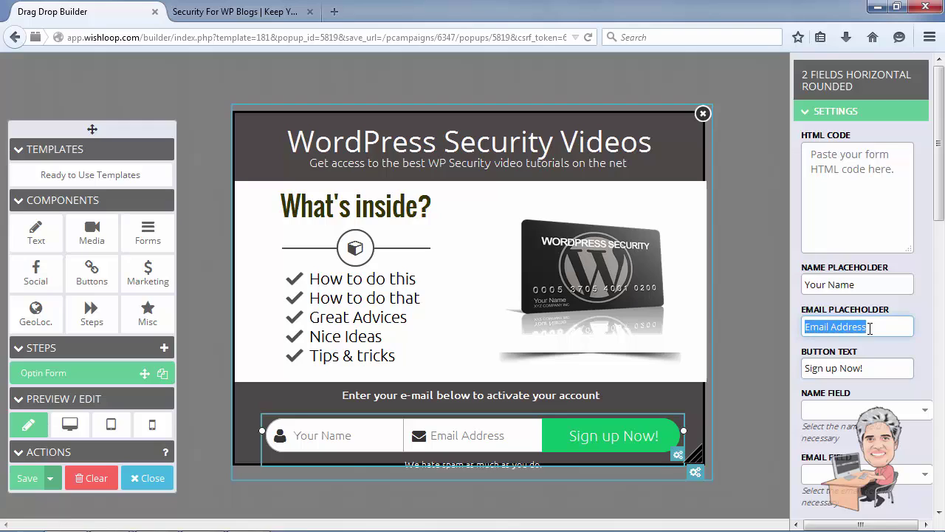
key("BackSpace")
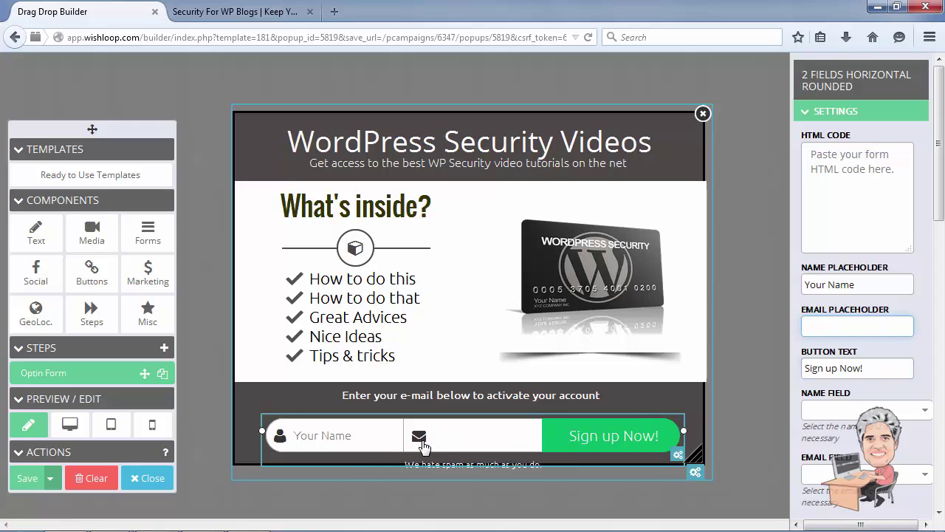
Copy all the GetResponse form code from the get file in Notepad and paste it as the optin form's HTML code
left_click(812, 197)
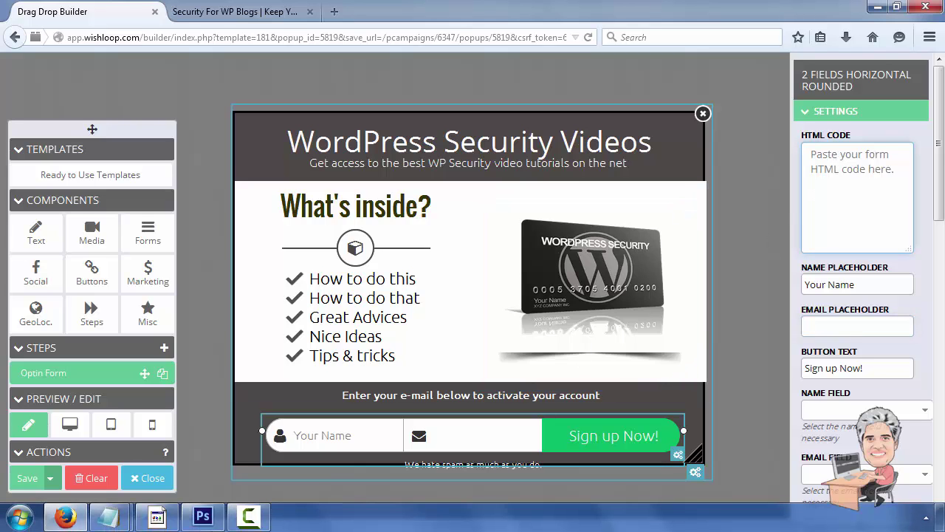
left_click(109, 517)
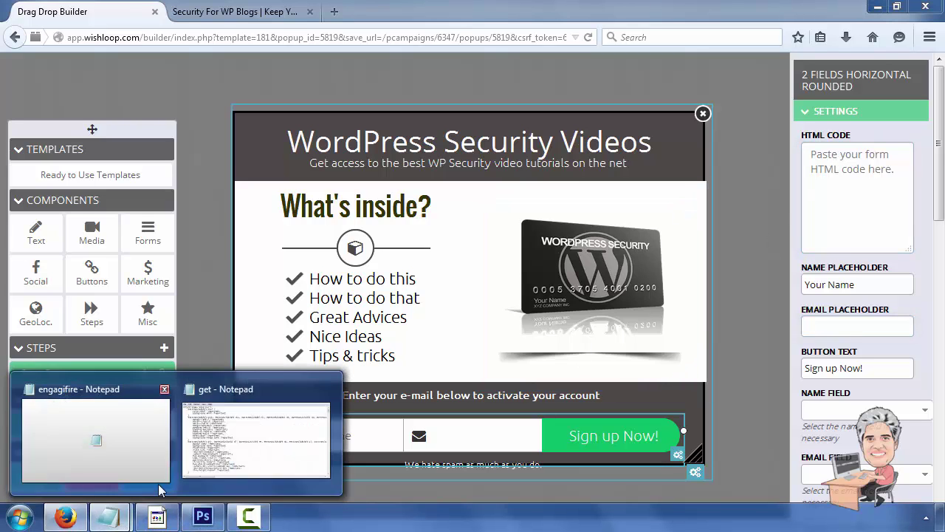
left_click(236, 472)
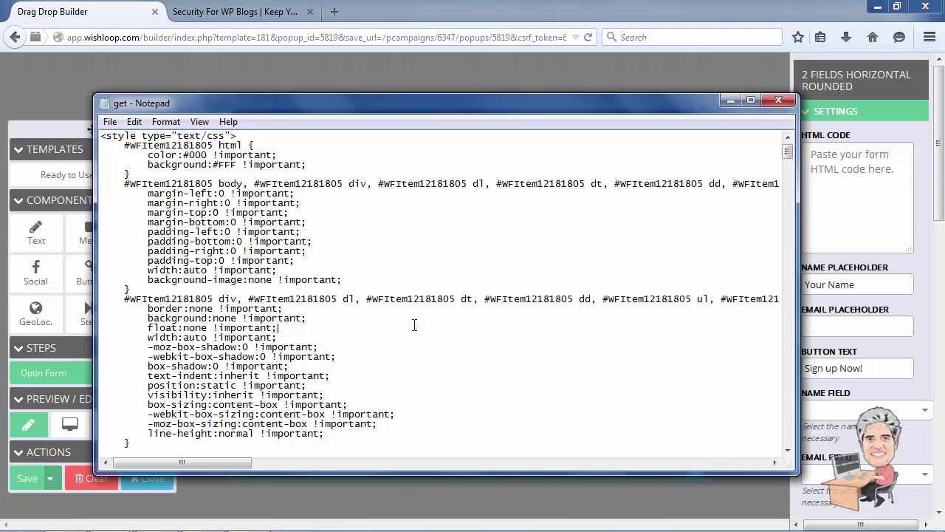
key("ctrl+a")
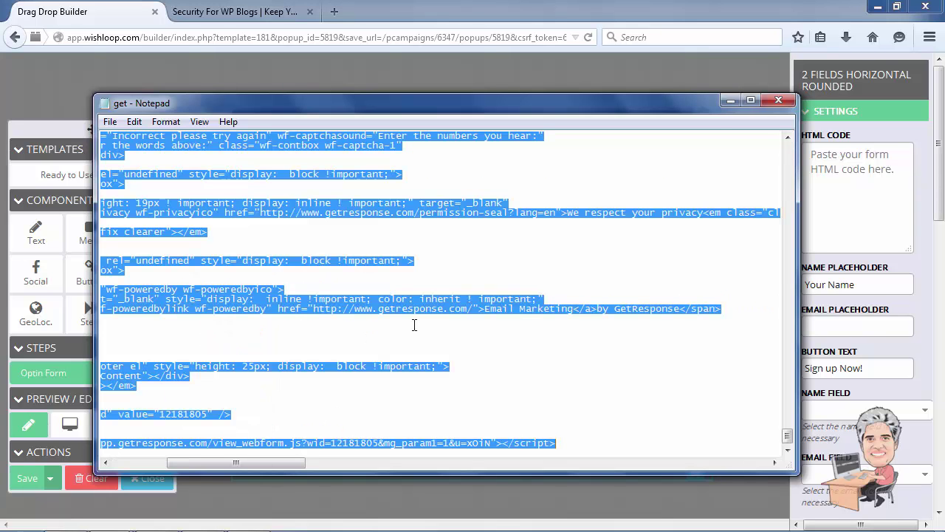
left_click(729, 100)
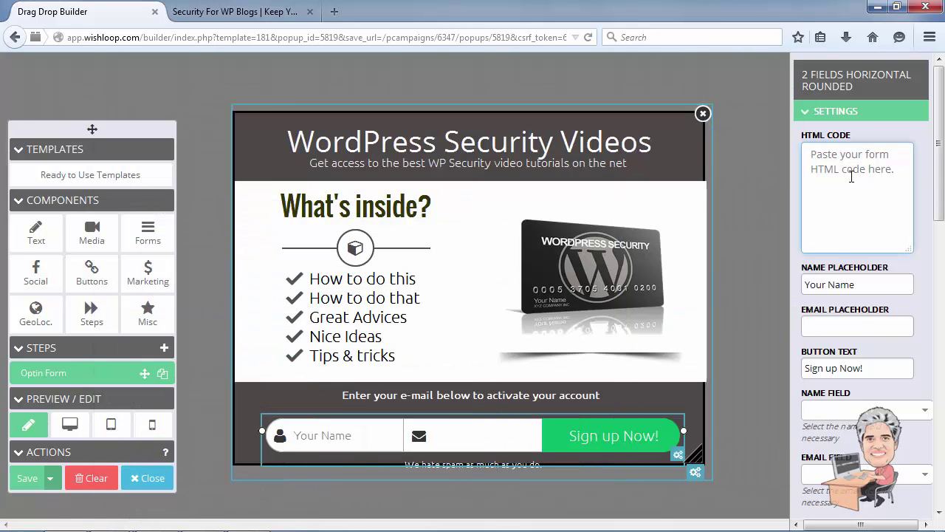
left_click(851, 176)
key("ctrl+v")
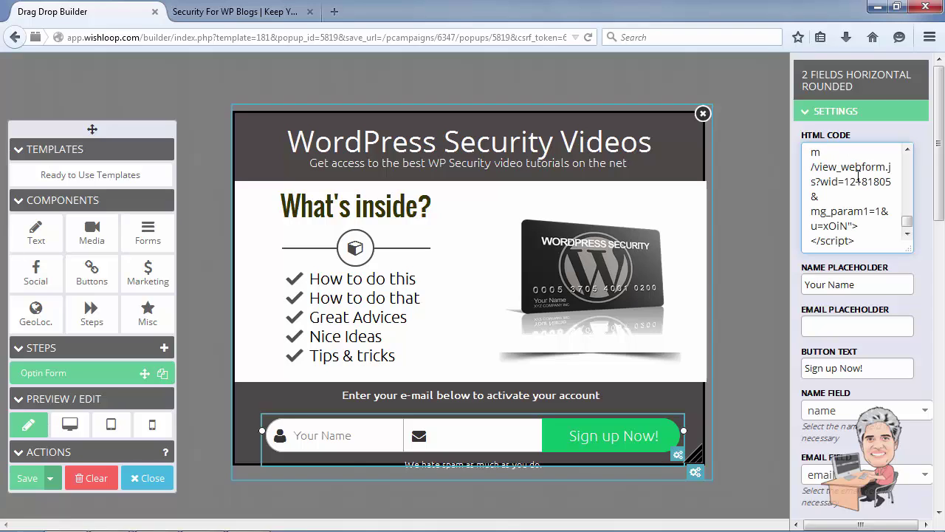
left_click_drag(902, 220, 907, 159)
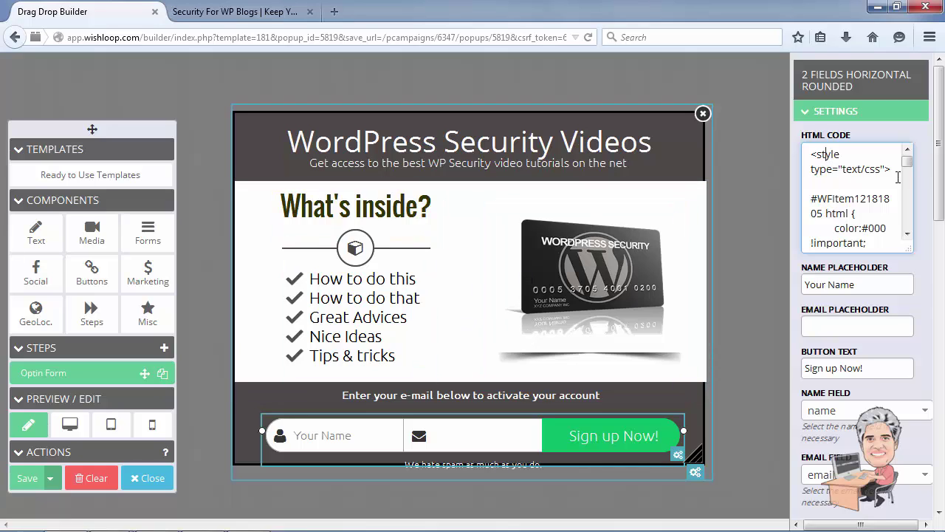
left_click_drag(907, 160, 908, 221)
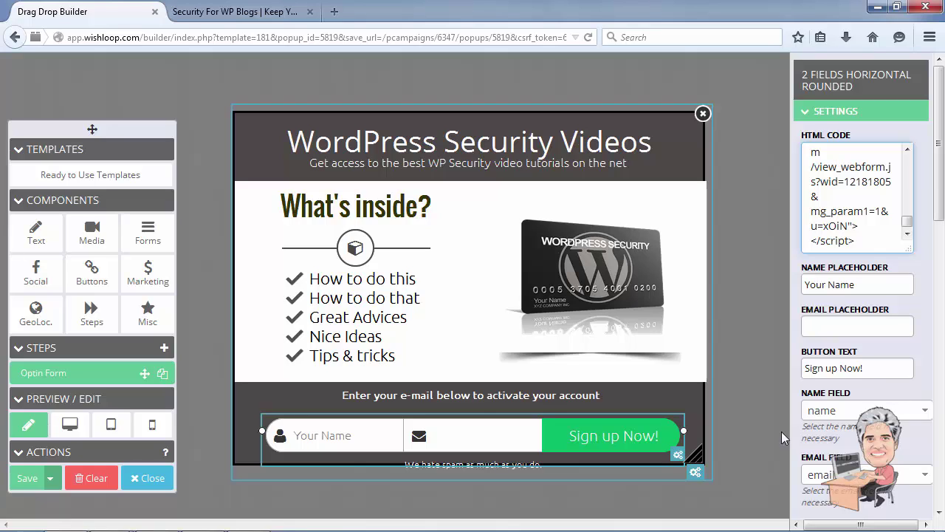
left_click(939, 502)
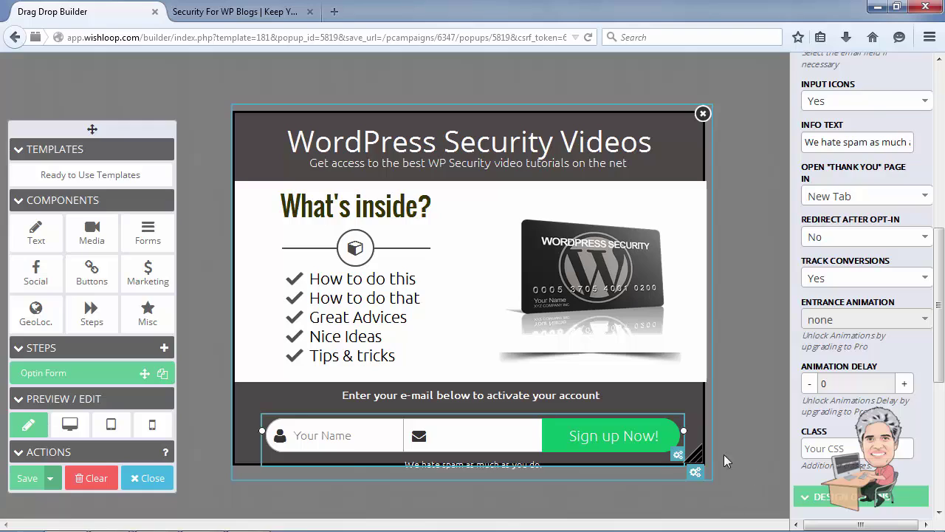
Delete the rounded two-field optin form from the bottom of the popup
right_click(645, 437)
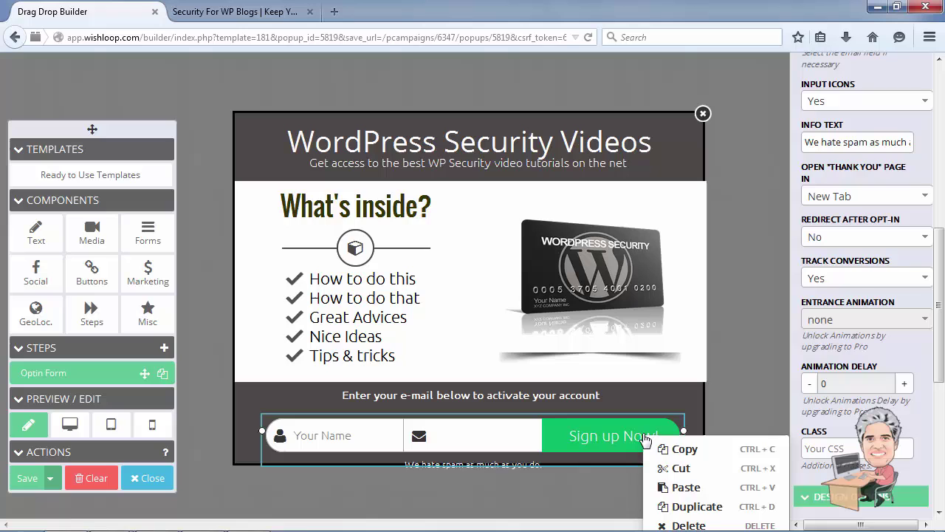
left_click(689, 525)
left_click(453, 259)
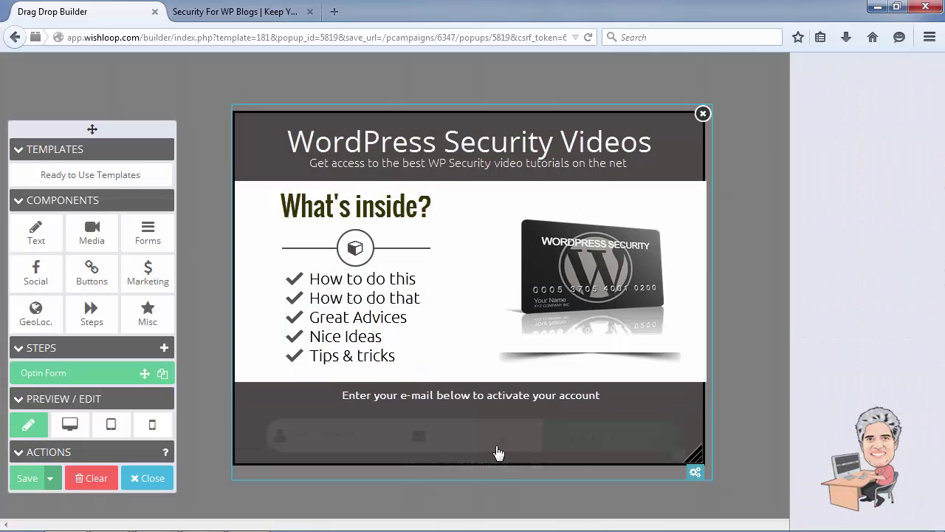
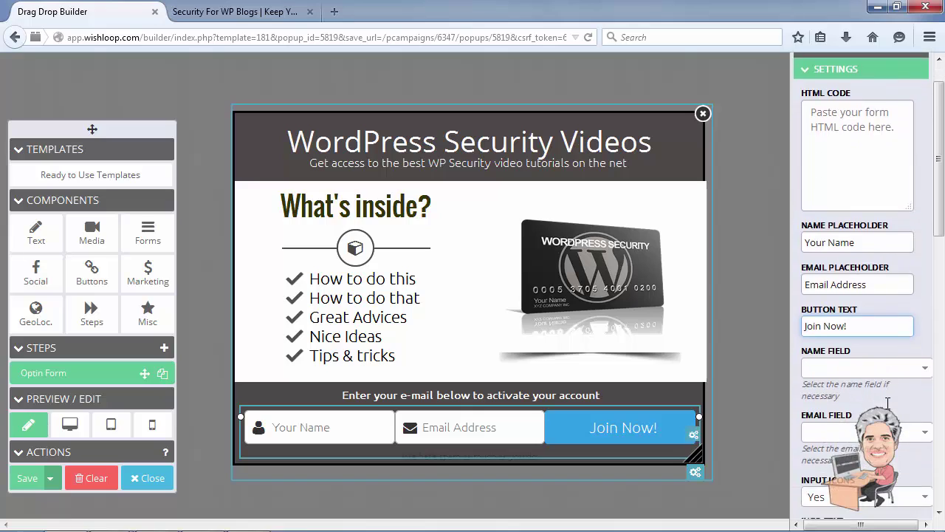
Clear the info text of the optin form at the bottom of the popup
triple_click(860, 326)
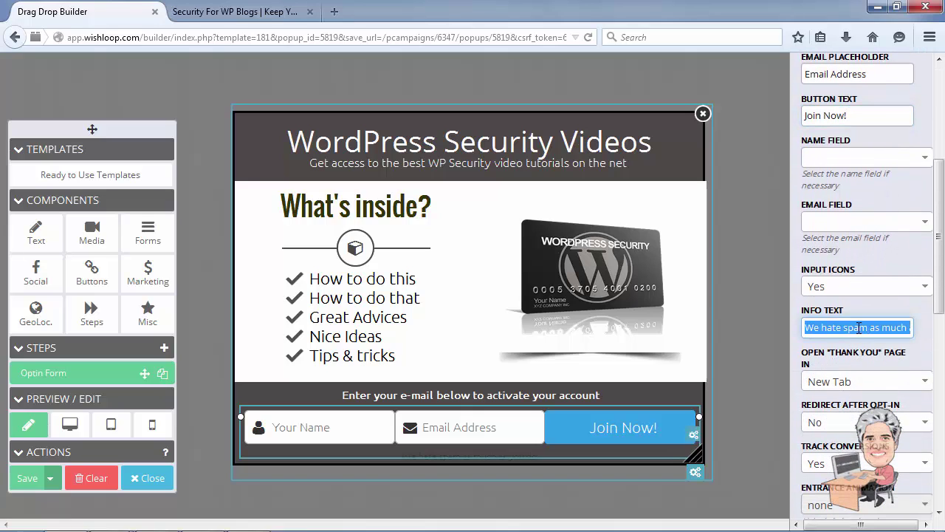
key("BackSpace")
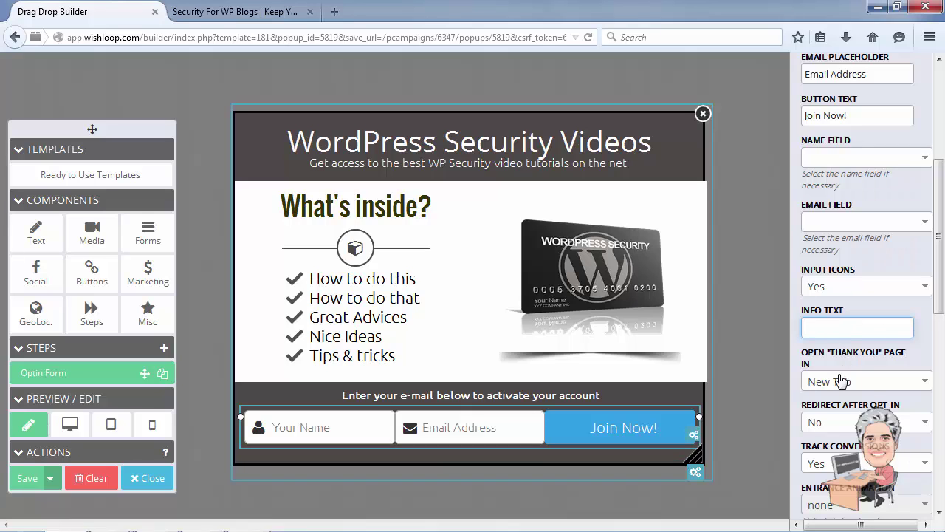
Check the optin form's choices for where the "Thank You" page opens and for redirecting after opt-in
scroll(873, 373, "down", 1)
scroll(874, 373, "down", 1)
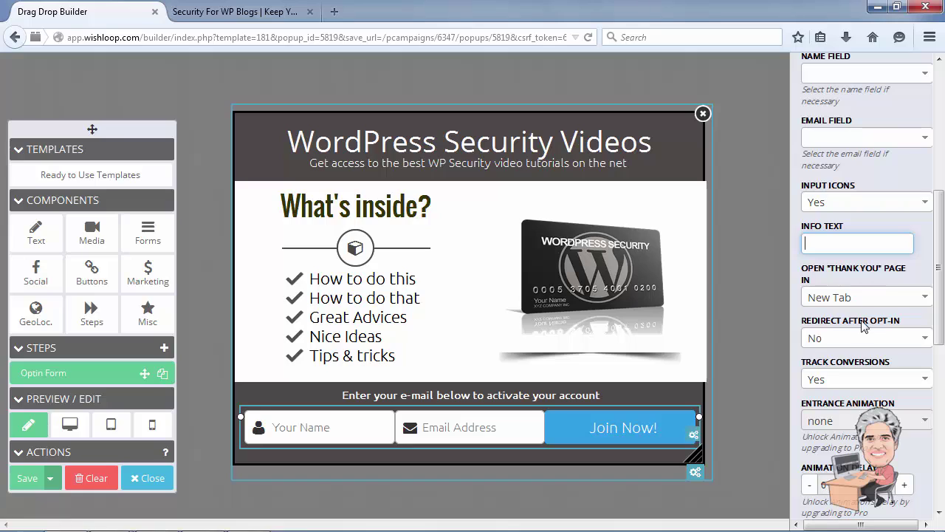
left_click(924, 301)
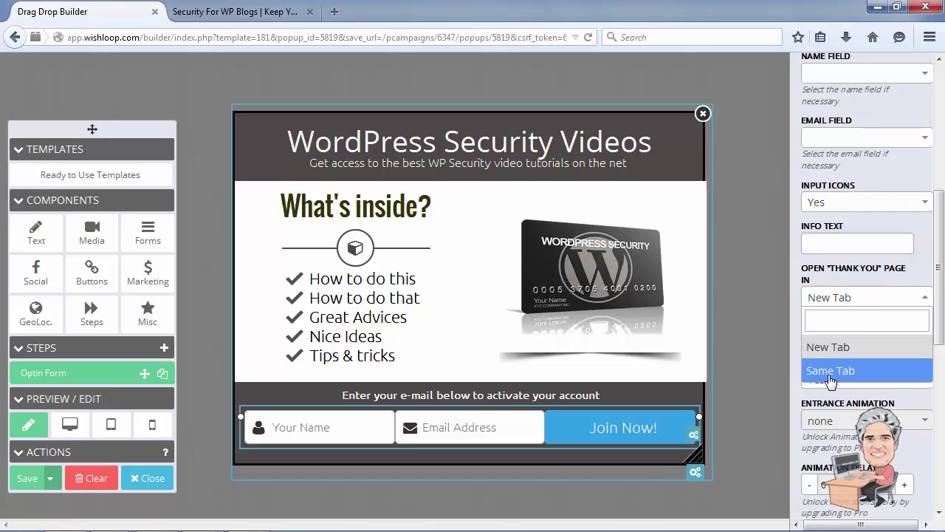
left_click(928, 304)
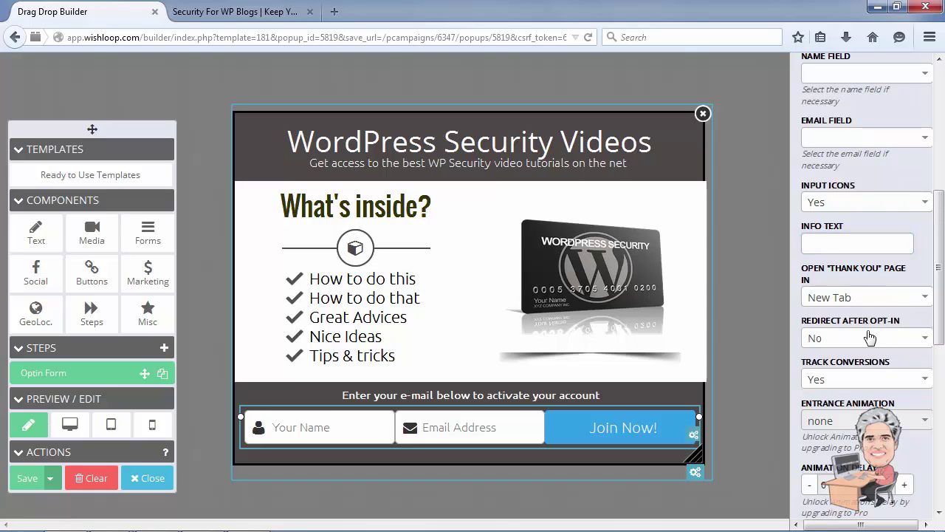
scroll(920, 305, "down", 1)
left_click(922, 299)
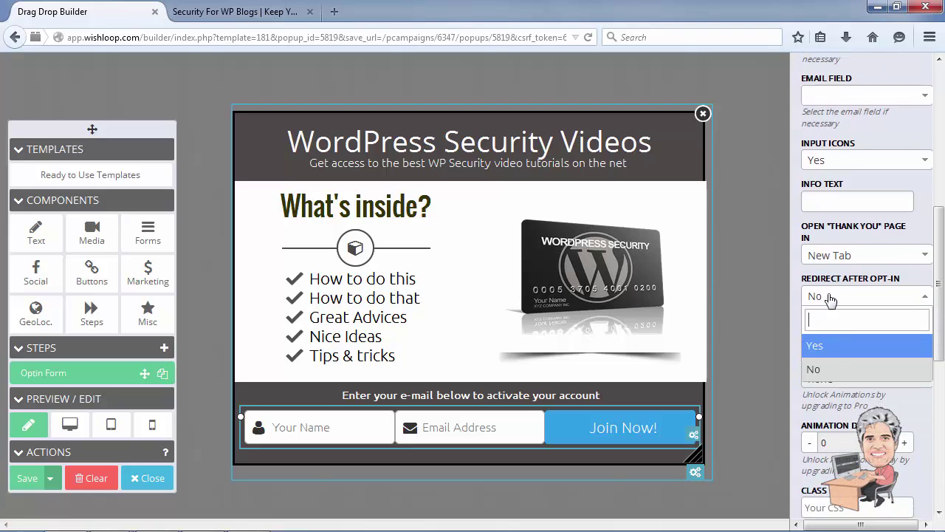
left_click(926, 303)
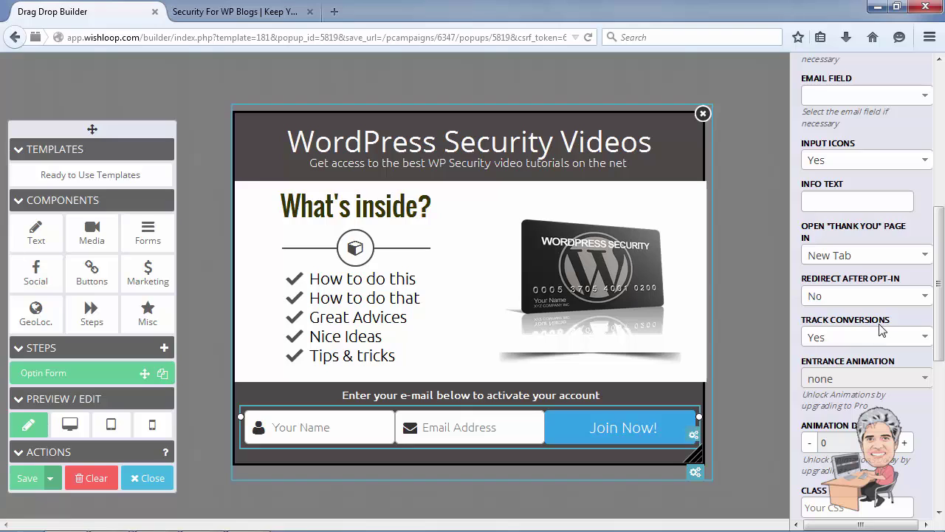
Change the optin form's button background color to olive green, #baba2c
scroll(878, 339, "down", 3)
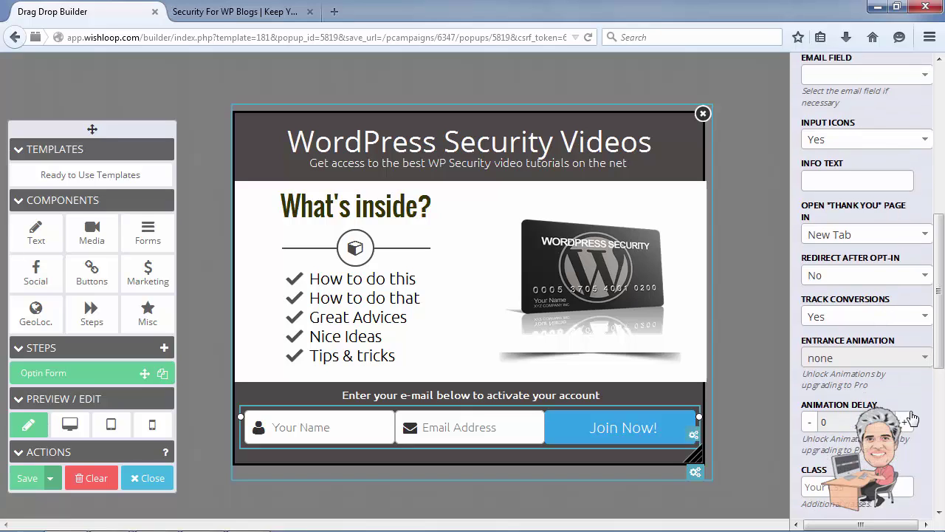
scroll(869, 381, "down", 2)
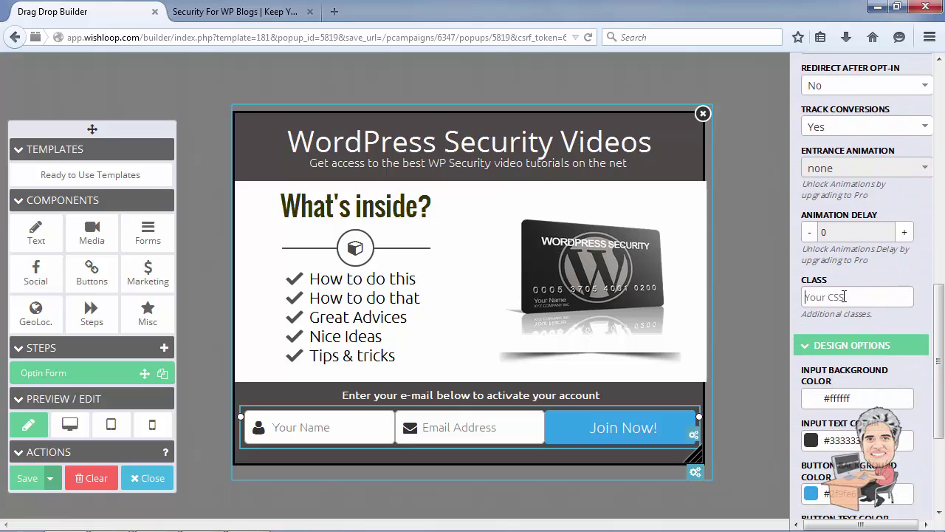
left_click(845, 297)
scroll(845, 297, "down", 2)
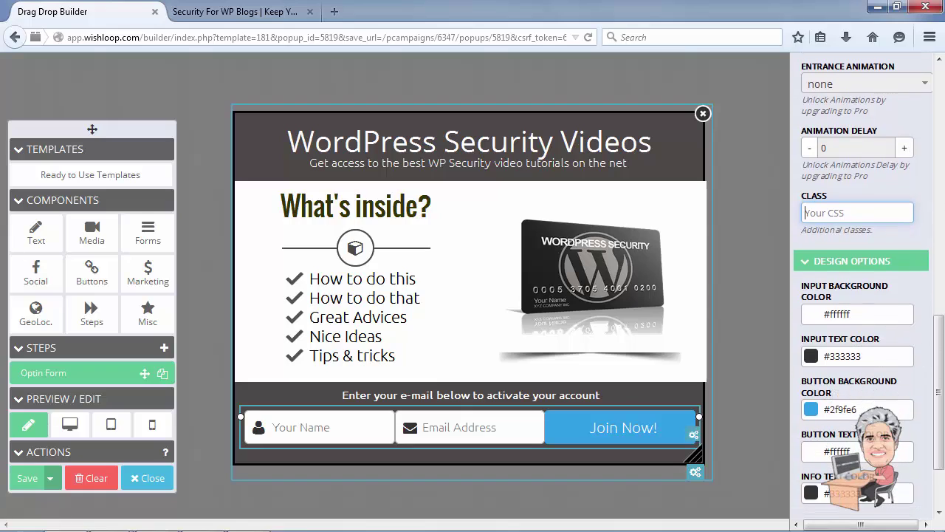
left_click(821, 409)
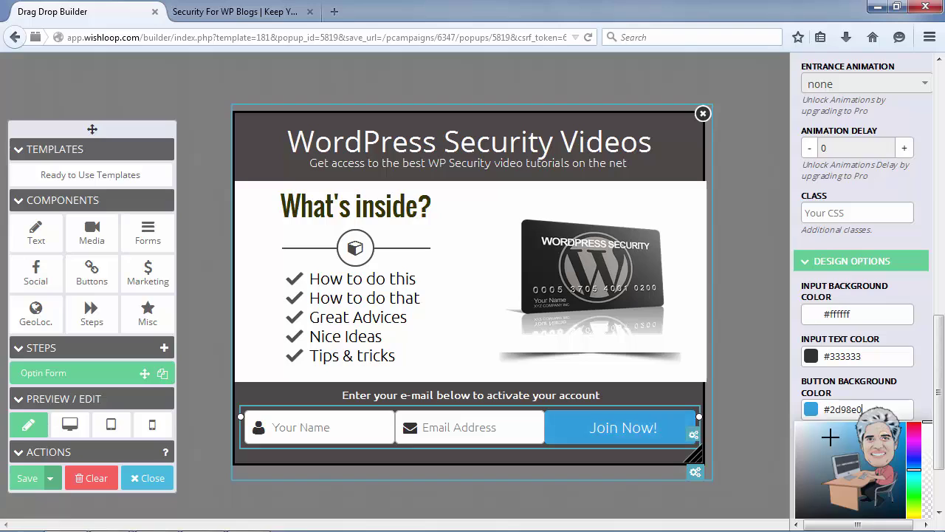
left_click_drag(830, 437, 880, 451)
left_click(913, 508)
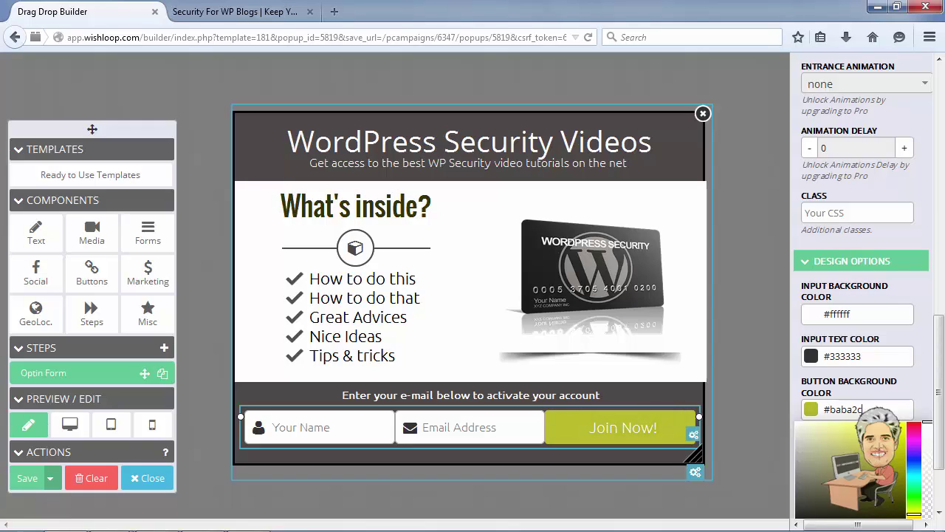
left_click(916, 382)
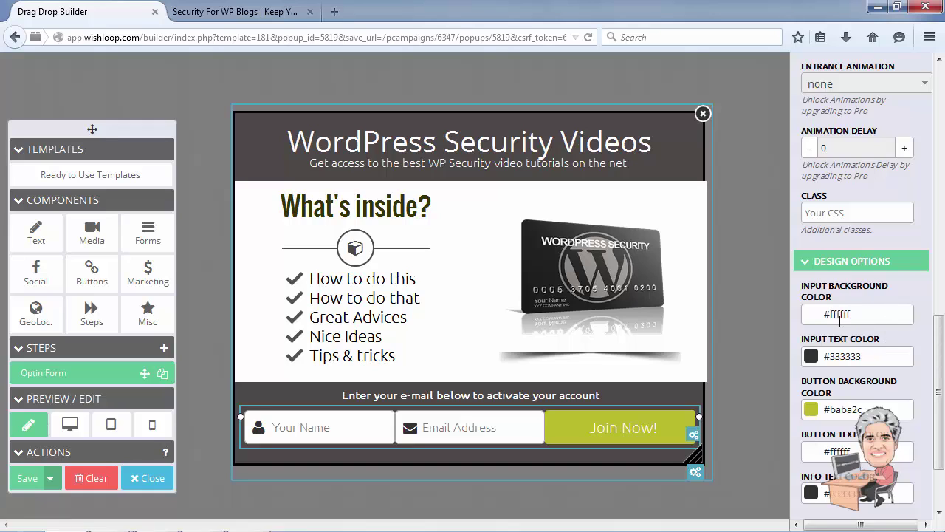
Try a black input background color on the optin form, and restore it to white with #fff
left_click_drag(831, 313, 854, 316)
type("00")
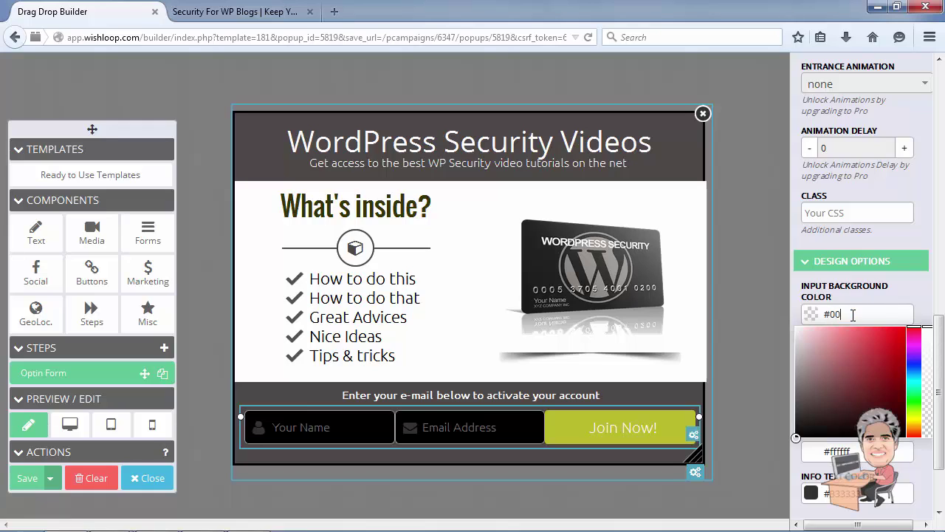
double_click(852, 313)
type("fff")
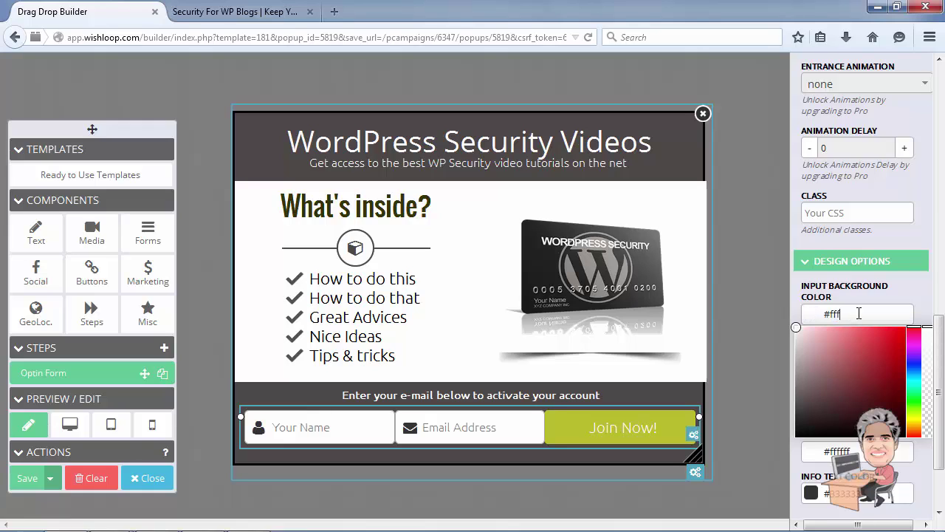
left_click(928, 294)
scroll(901, 378, "down", 1)
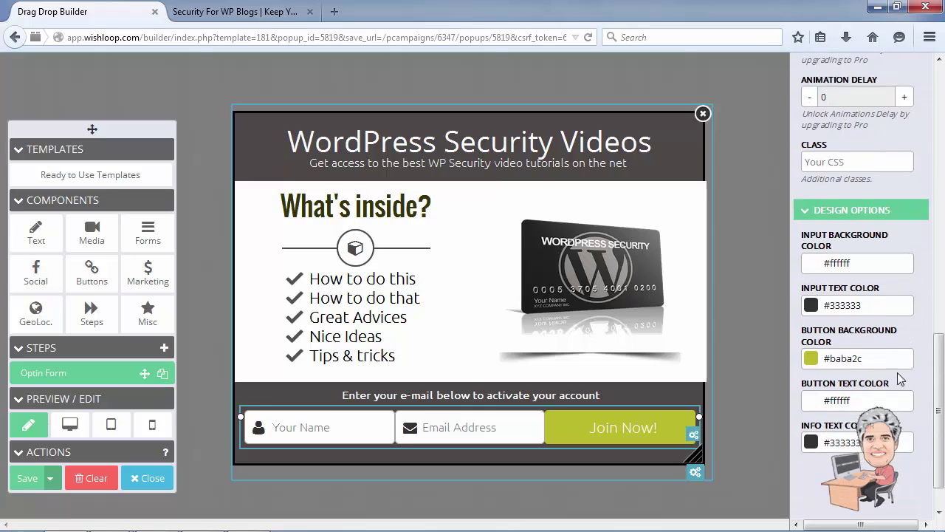
Copy all the GetResponse form code from the get Notepad file again and paste it as the new optin form's HTML code
scroll(907, 373, "up", 5)
scroll(917, 368, "up", 5)
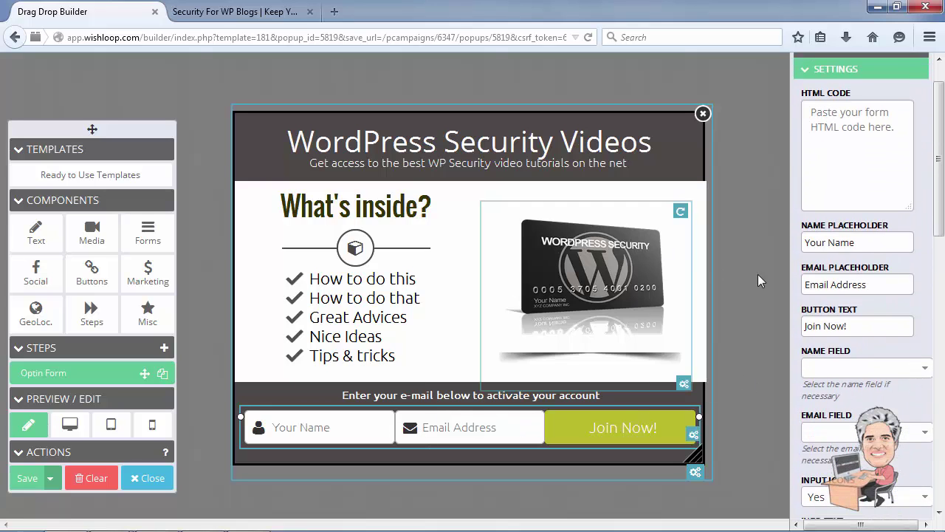
left_click(837, 155)
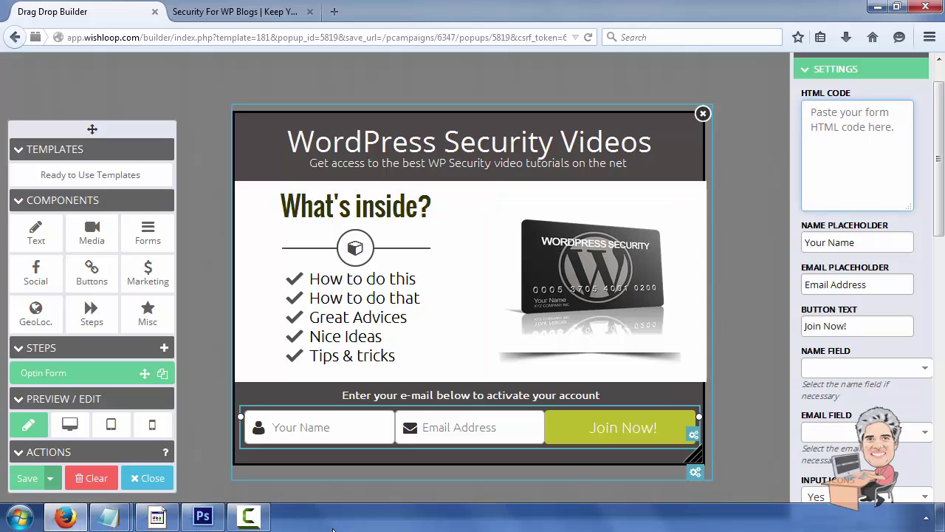
mouse_move(110, 517)
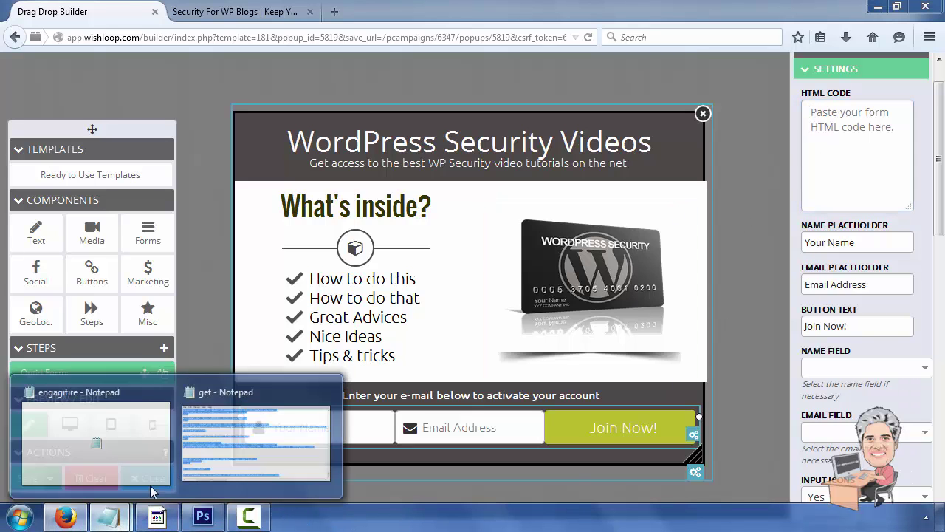
left_click(323, 456)
left_click(532, 347)
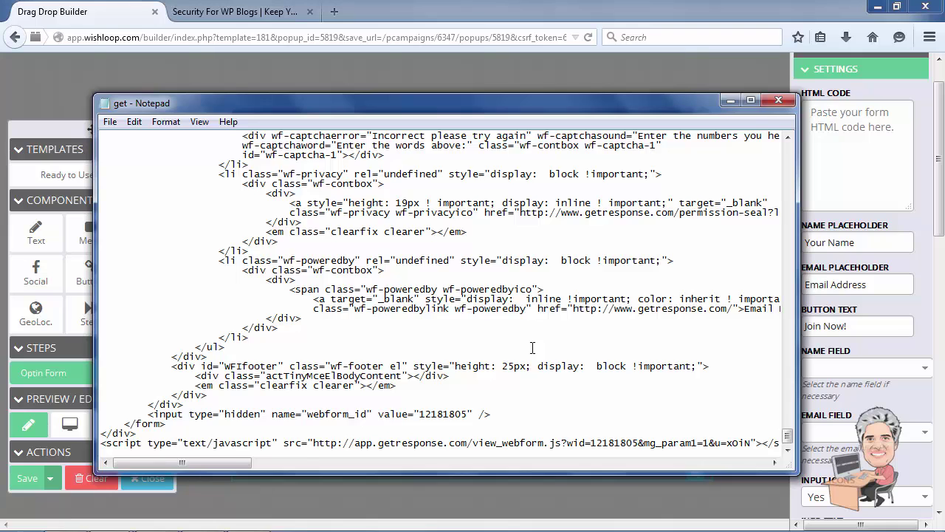
key("ctrl+a")
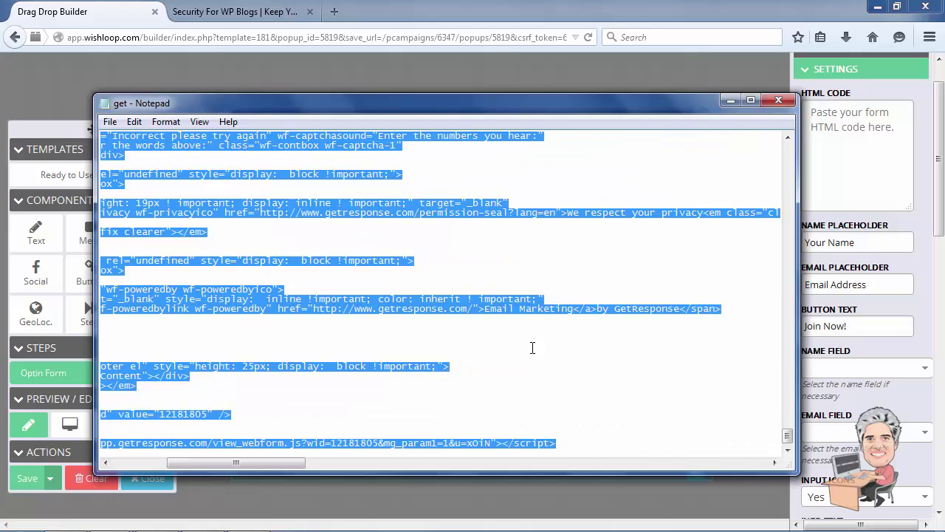
left_click(729, 101)
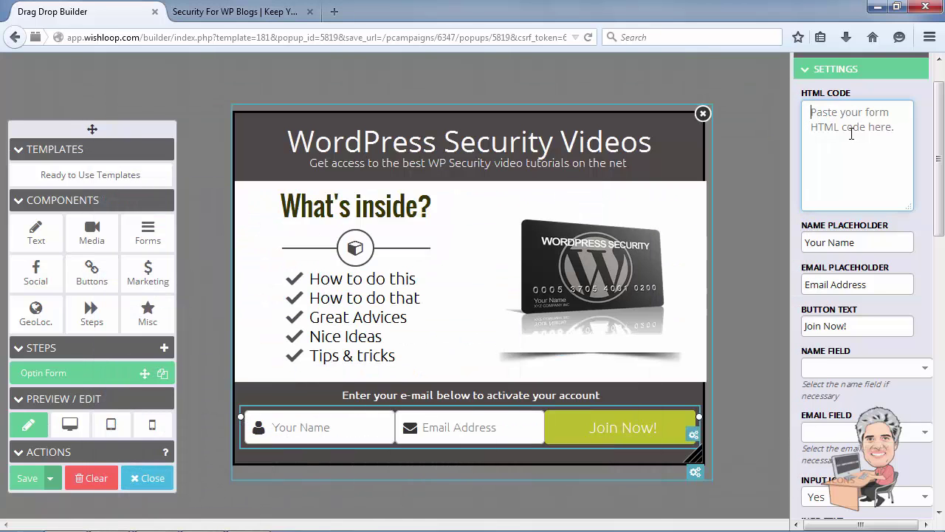
key("ctrl+v")
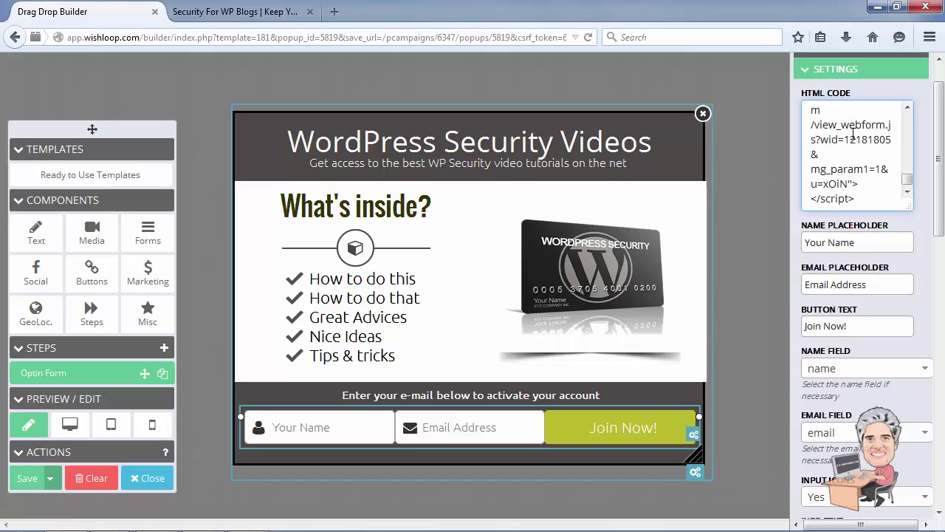
scroll(857, 126, "up", 10)
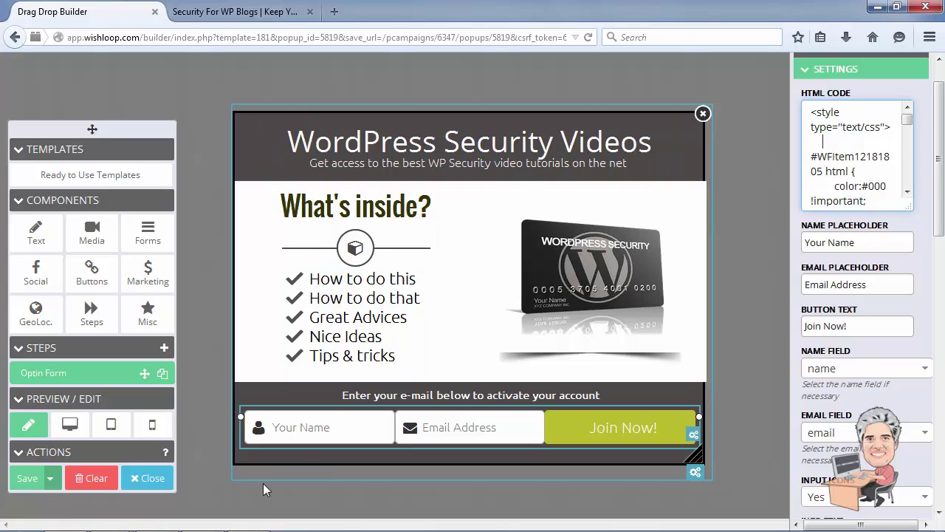
Save the popup's changes and close the popup builder
left_click(49, 485)
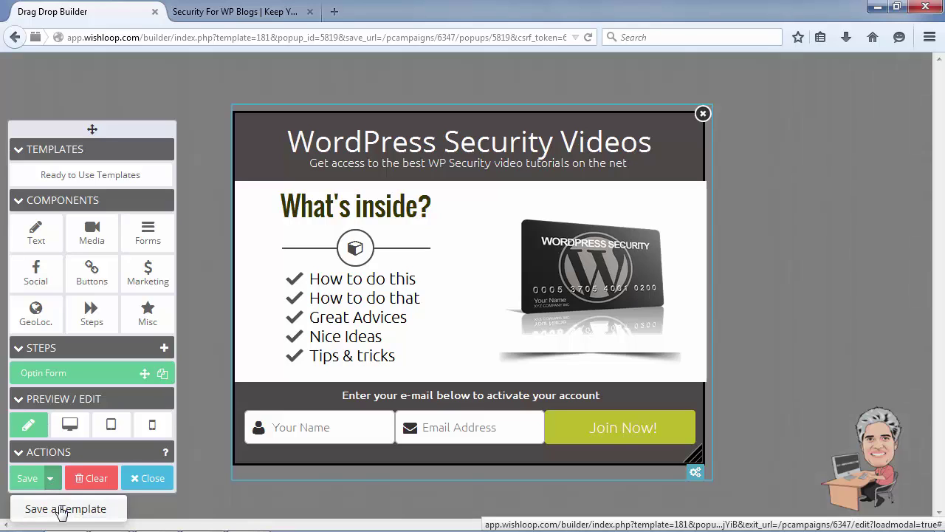
left_click(25, 480)
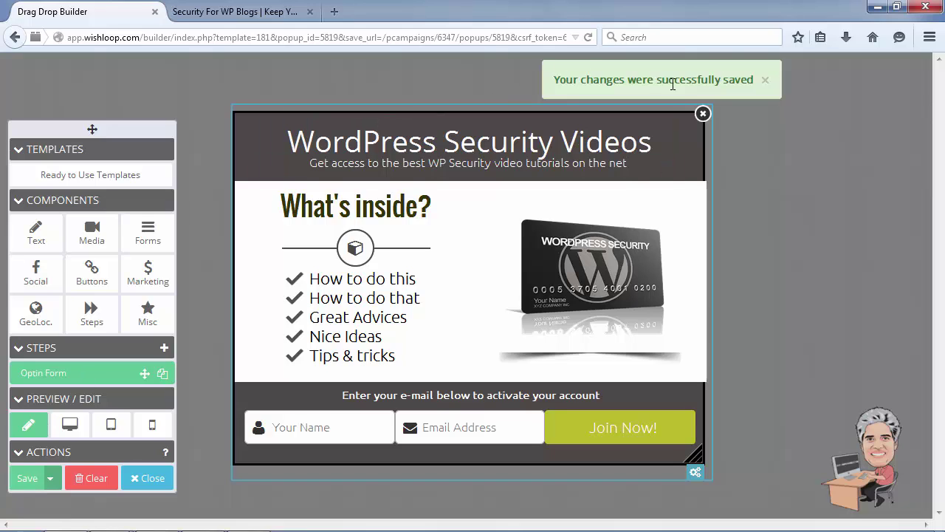
left_click(152, 479)
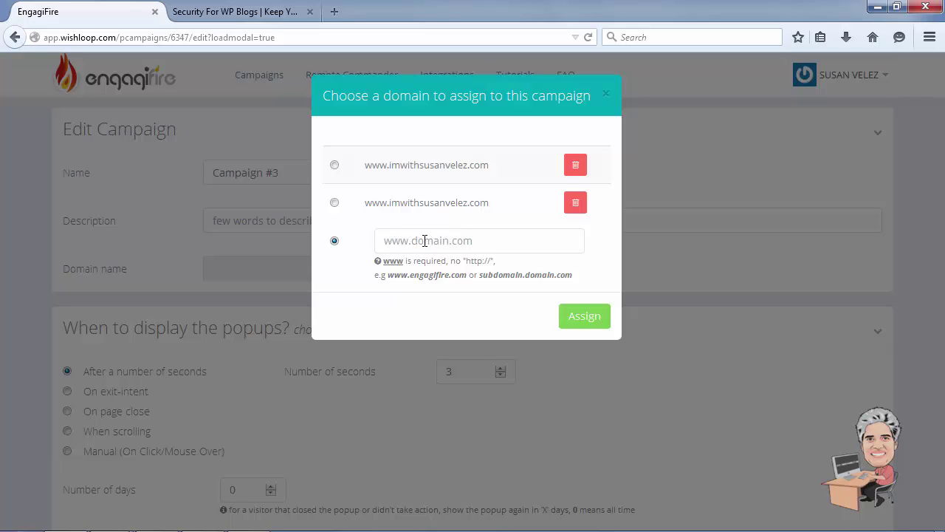
left_click(248, 11)
left_click(193, 36)
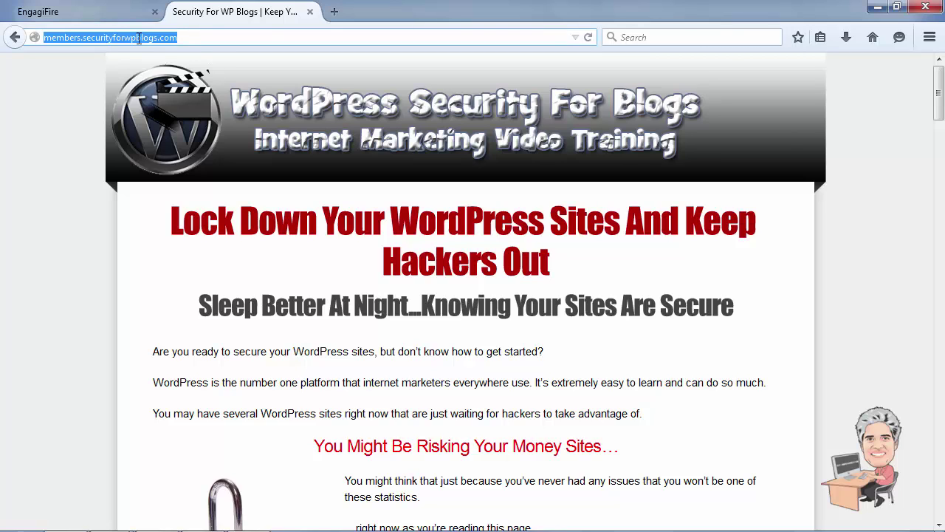
left_click(122, 12)
left_click(405, 242)
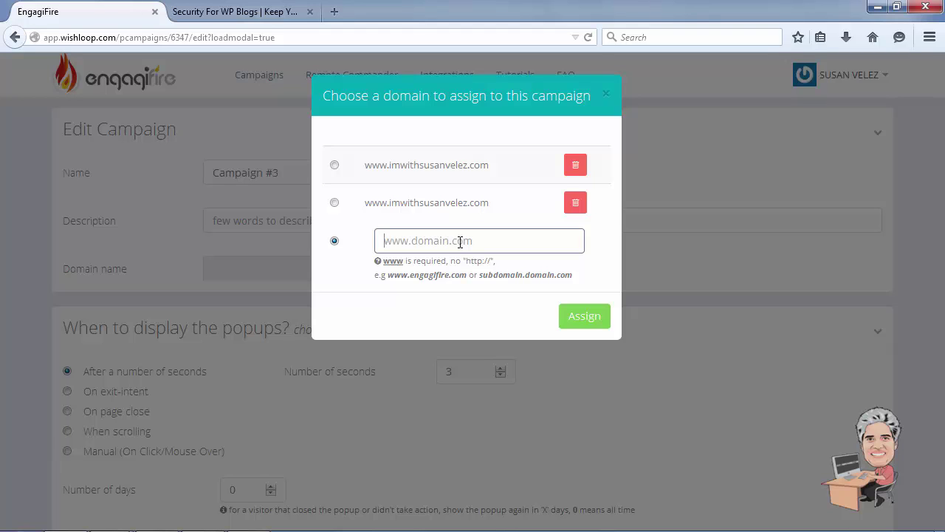
type("www.")
key("ctrl+v")
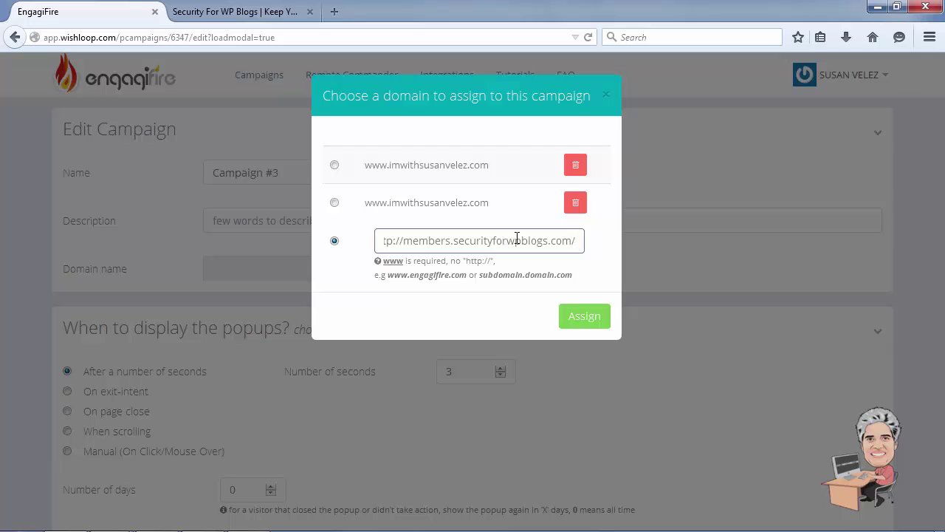
key("BackSpace")
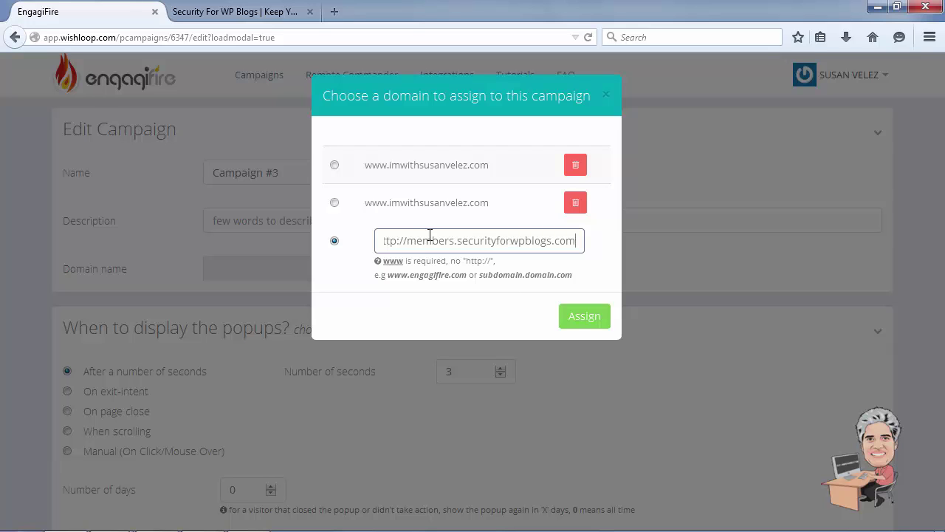
left_click(580, 320)
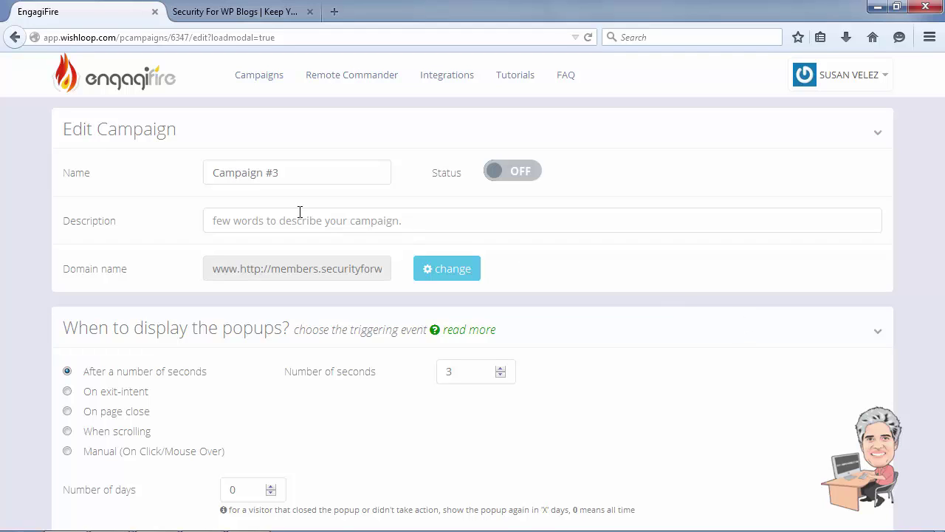
Rename the campaign as "WordPress Security"
triple_click(286, 174)
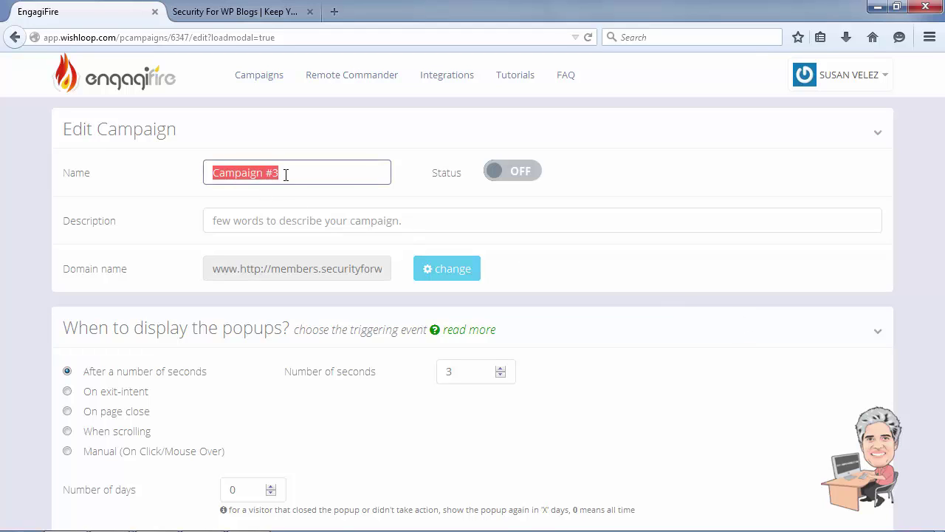
type("Wordpre")
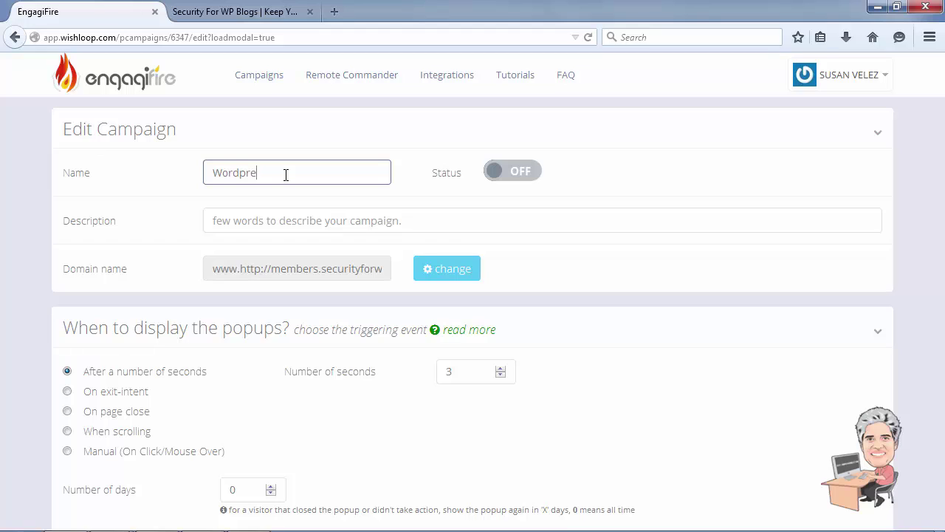
key("BackSpace")
key("BackSpace")
key("BackSpace")
type("Press Security")
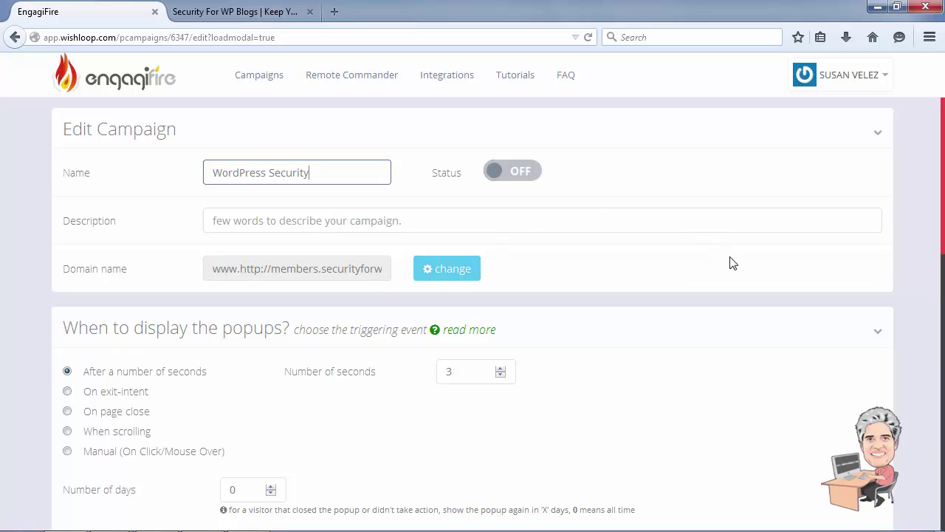
scroll(738, 281, "down", 3)
scroll(696, 323, "up", 3)
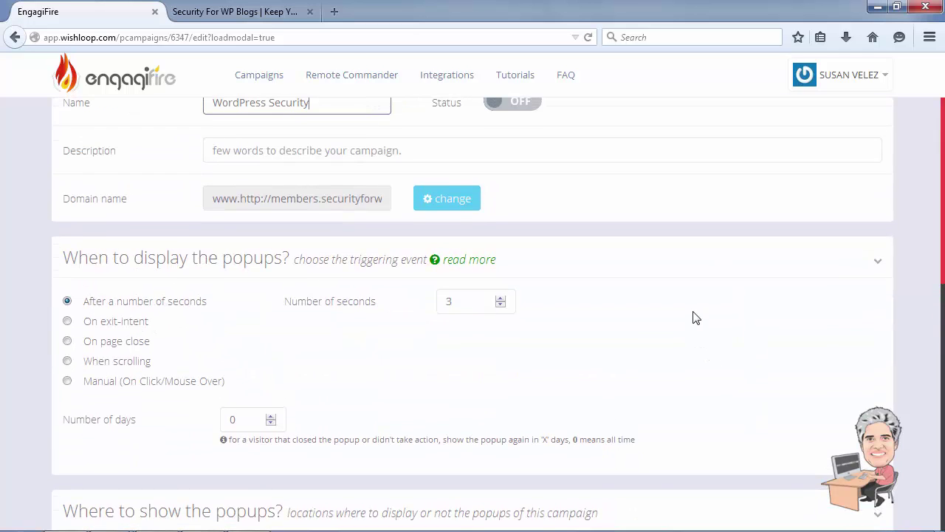